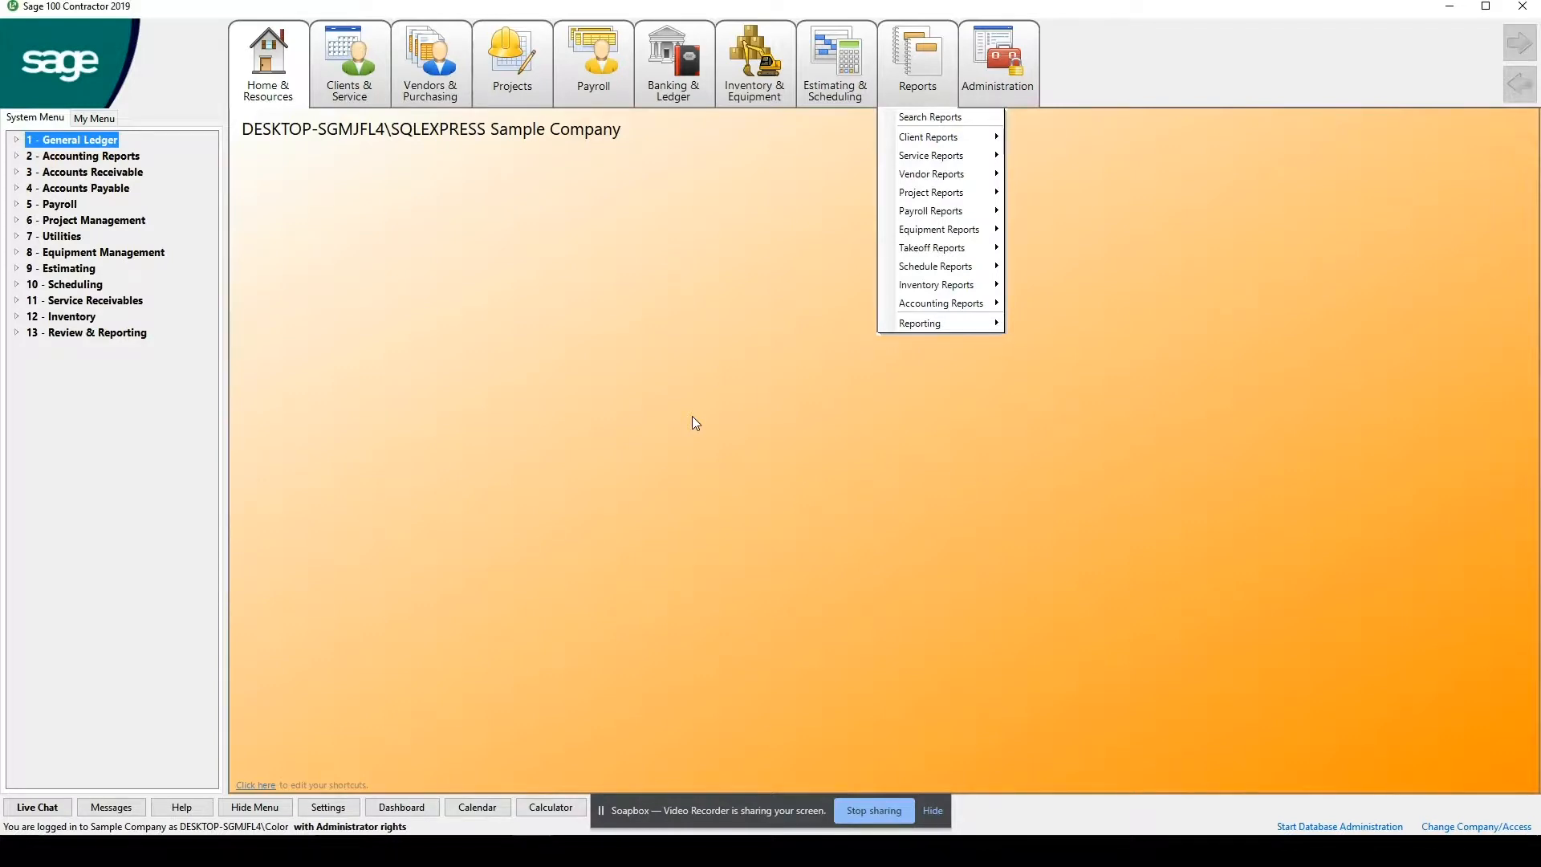
Dismiss the open reports list, switch to File Explorer and go to This PC.
left_click(697, 411)
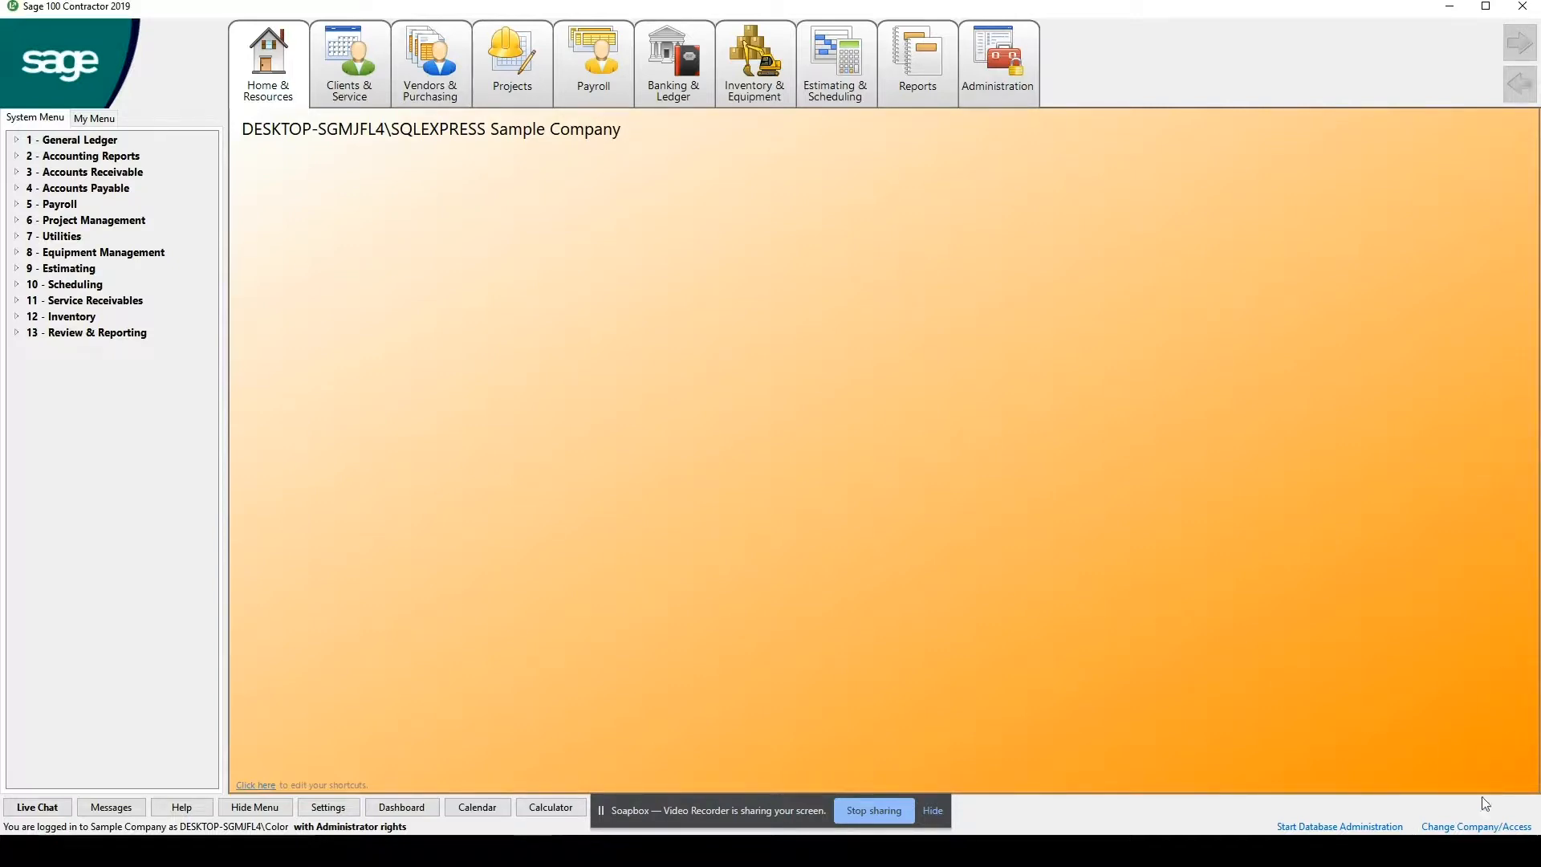
left_click(120, 850)
type("File")
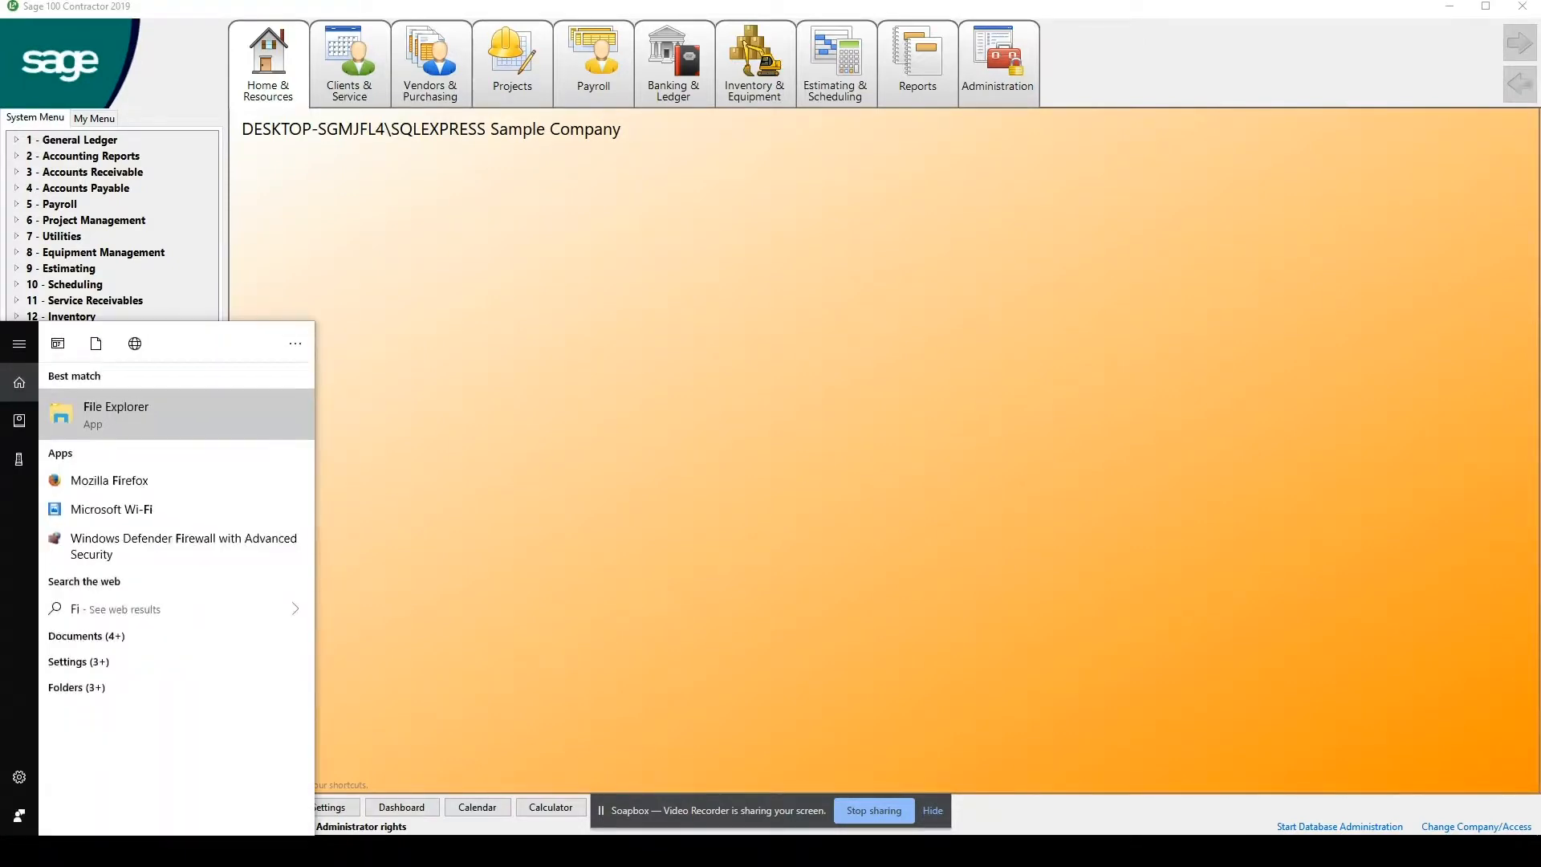
left_click(170, 425)
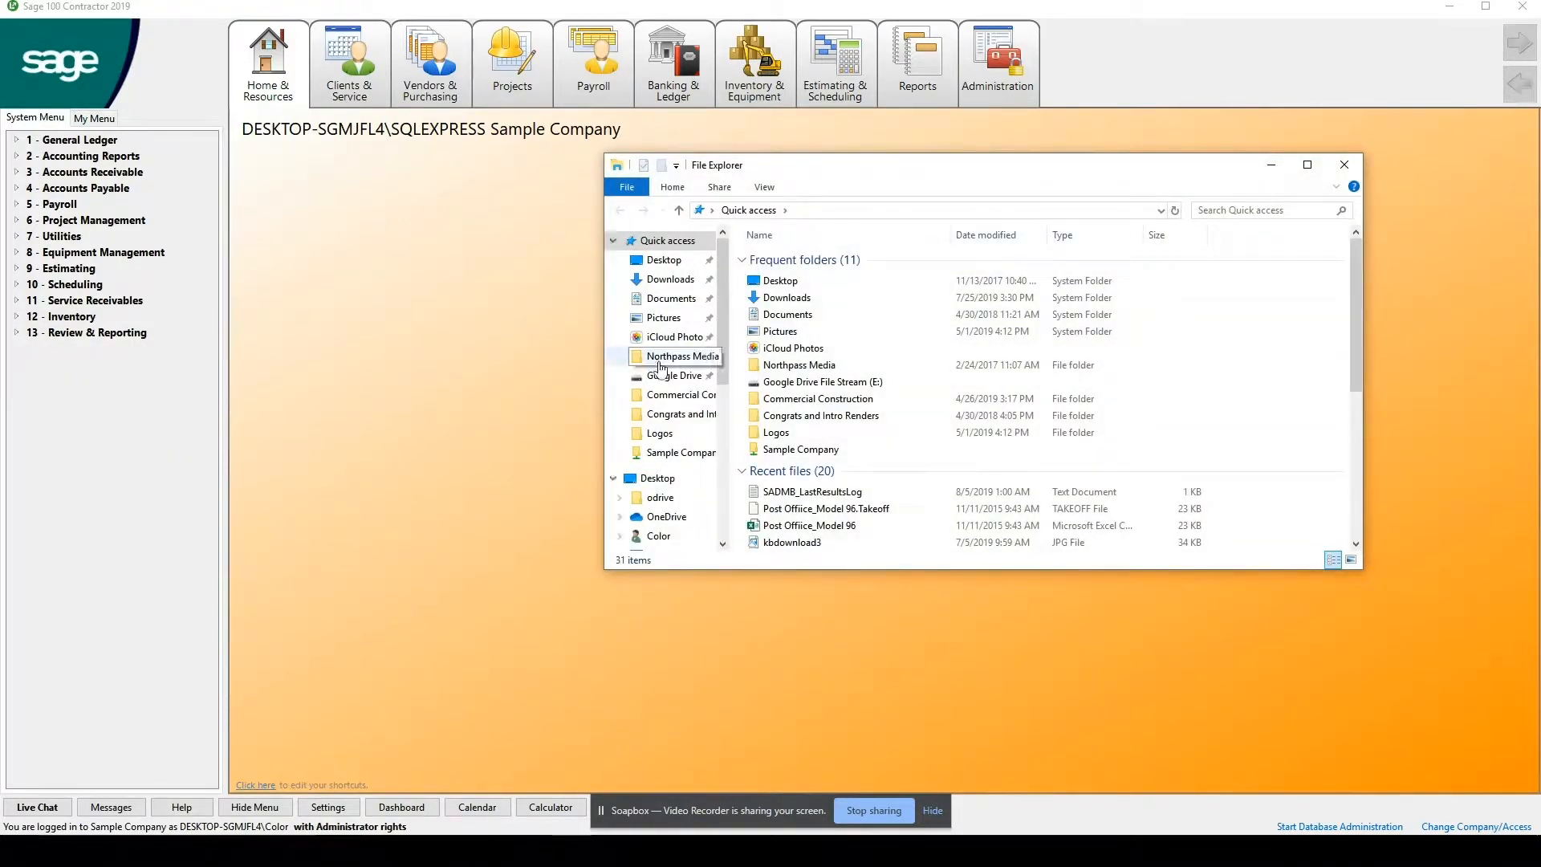
scroll(658, 378, "down", 1)
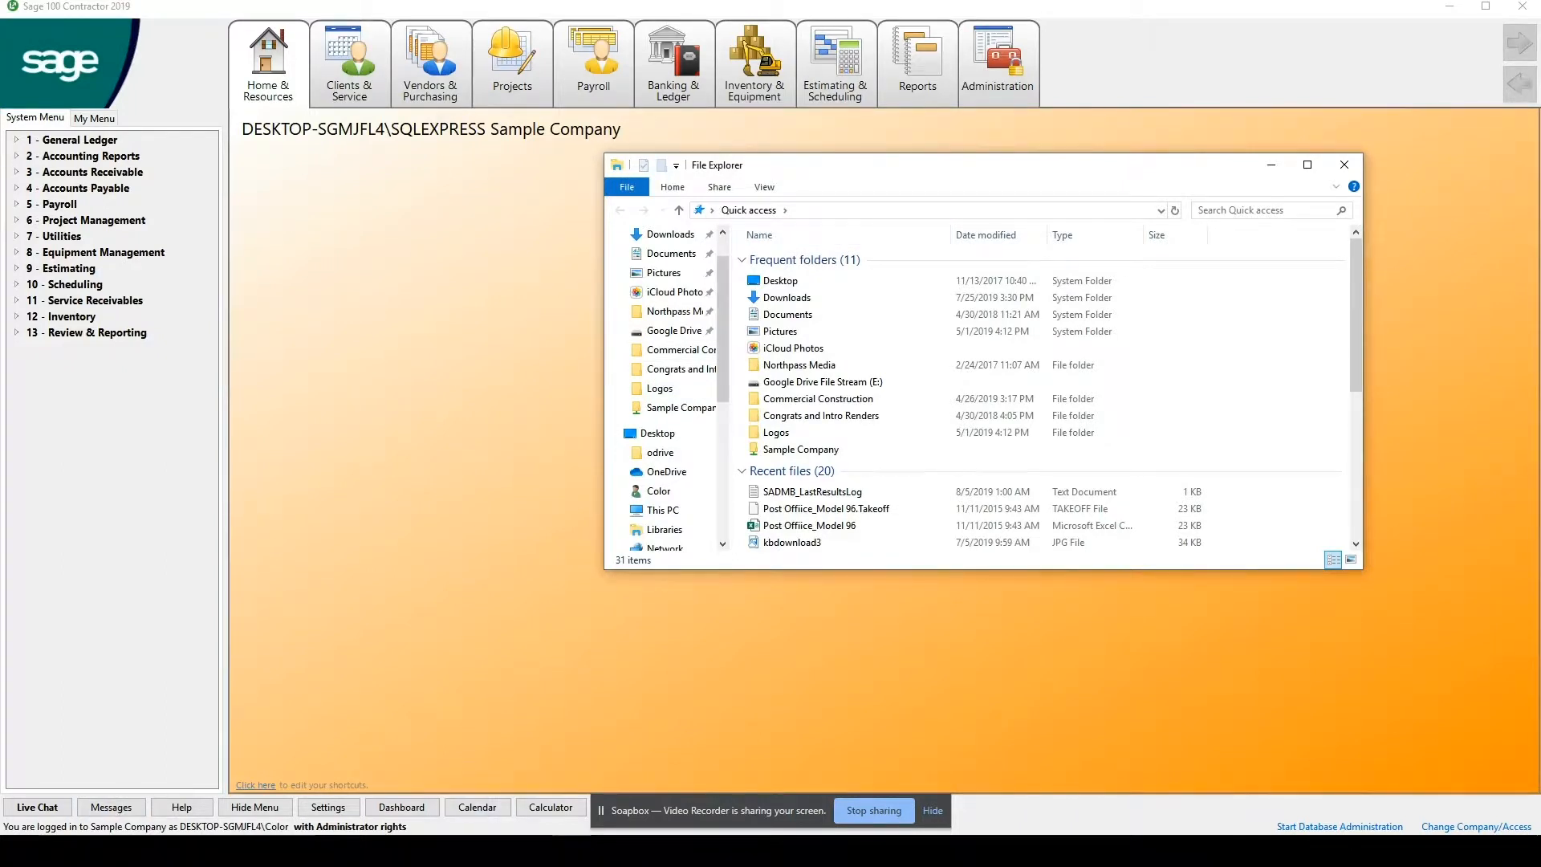
left_click(663, 510)
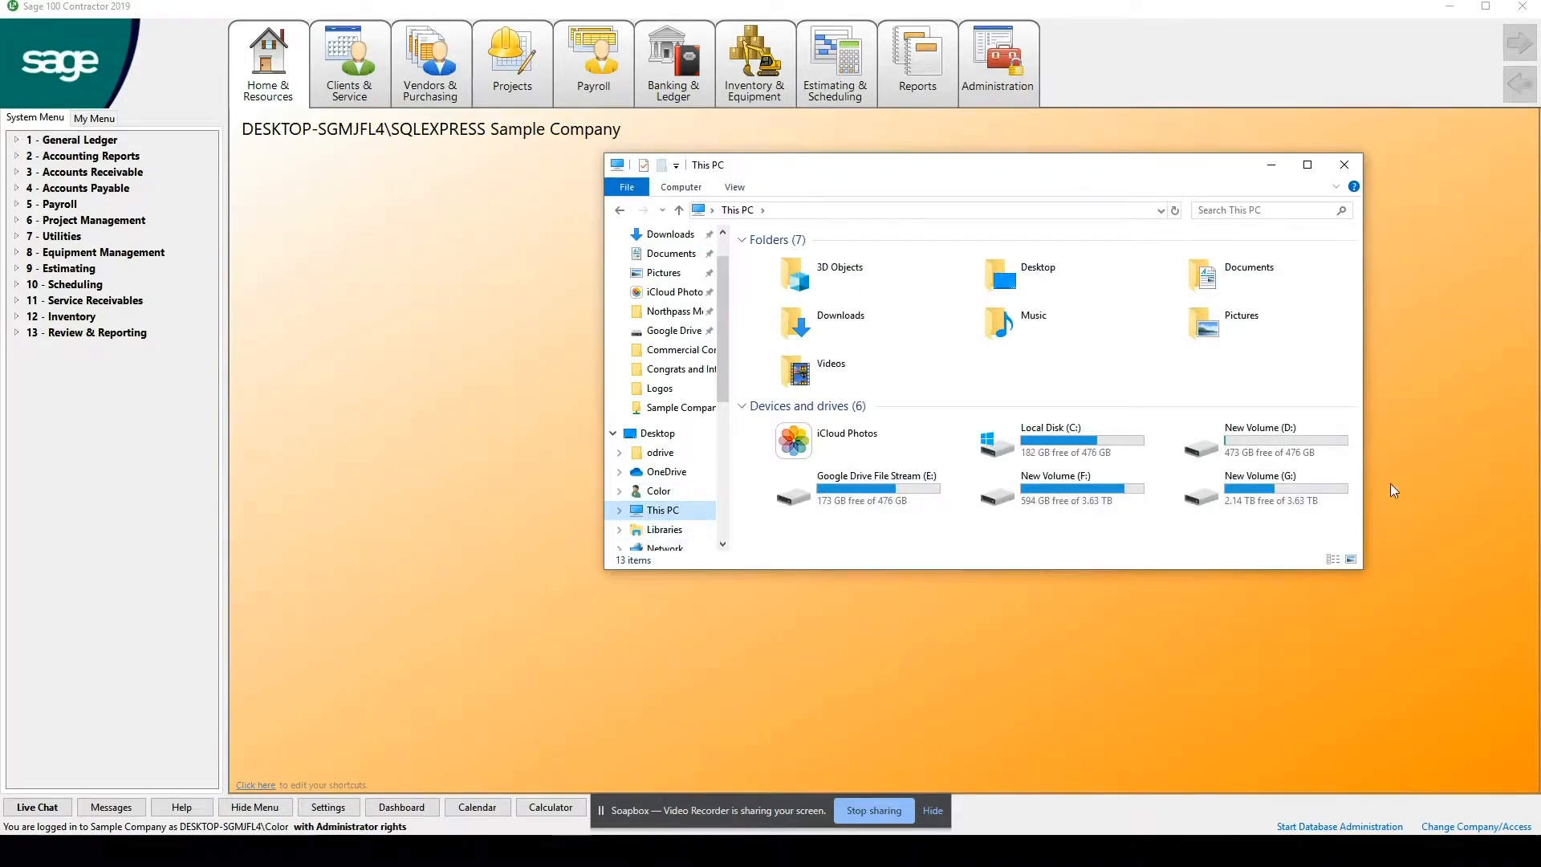
Browse the D: drive to the Nightly folder inside Sage100Con\Backup.
left_click(1283, 436)
double_click(1282, 435)
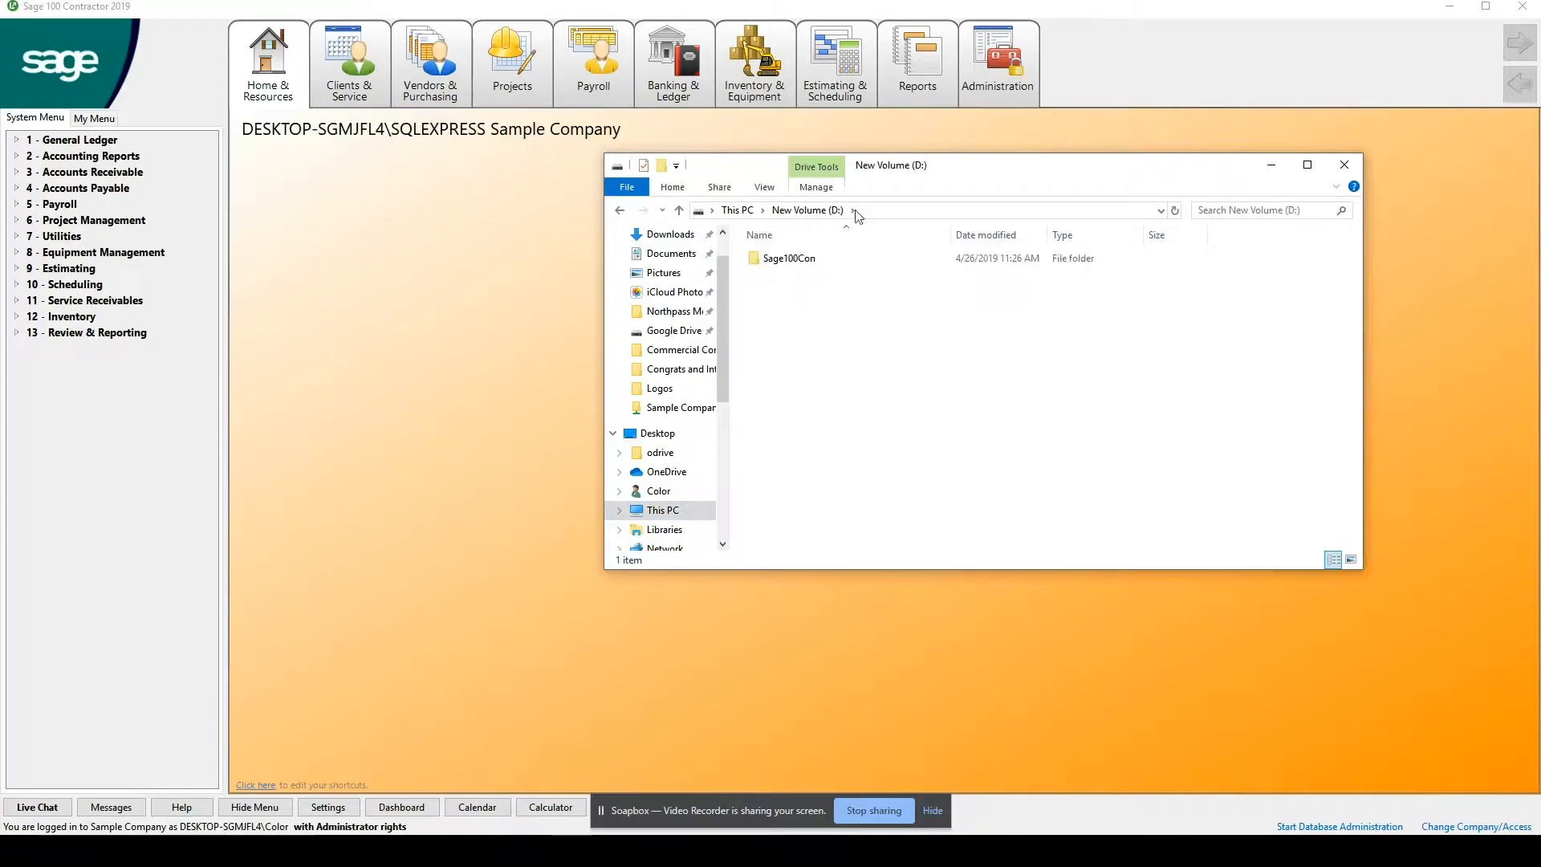
double_click(806, 262)
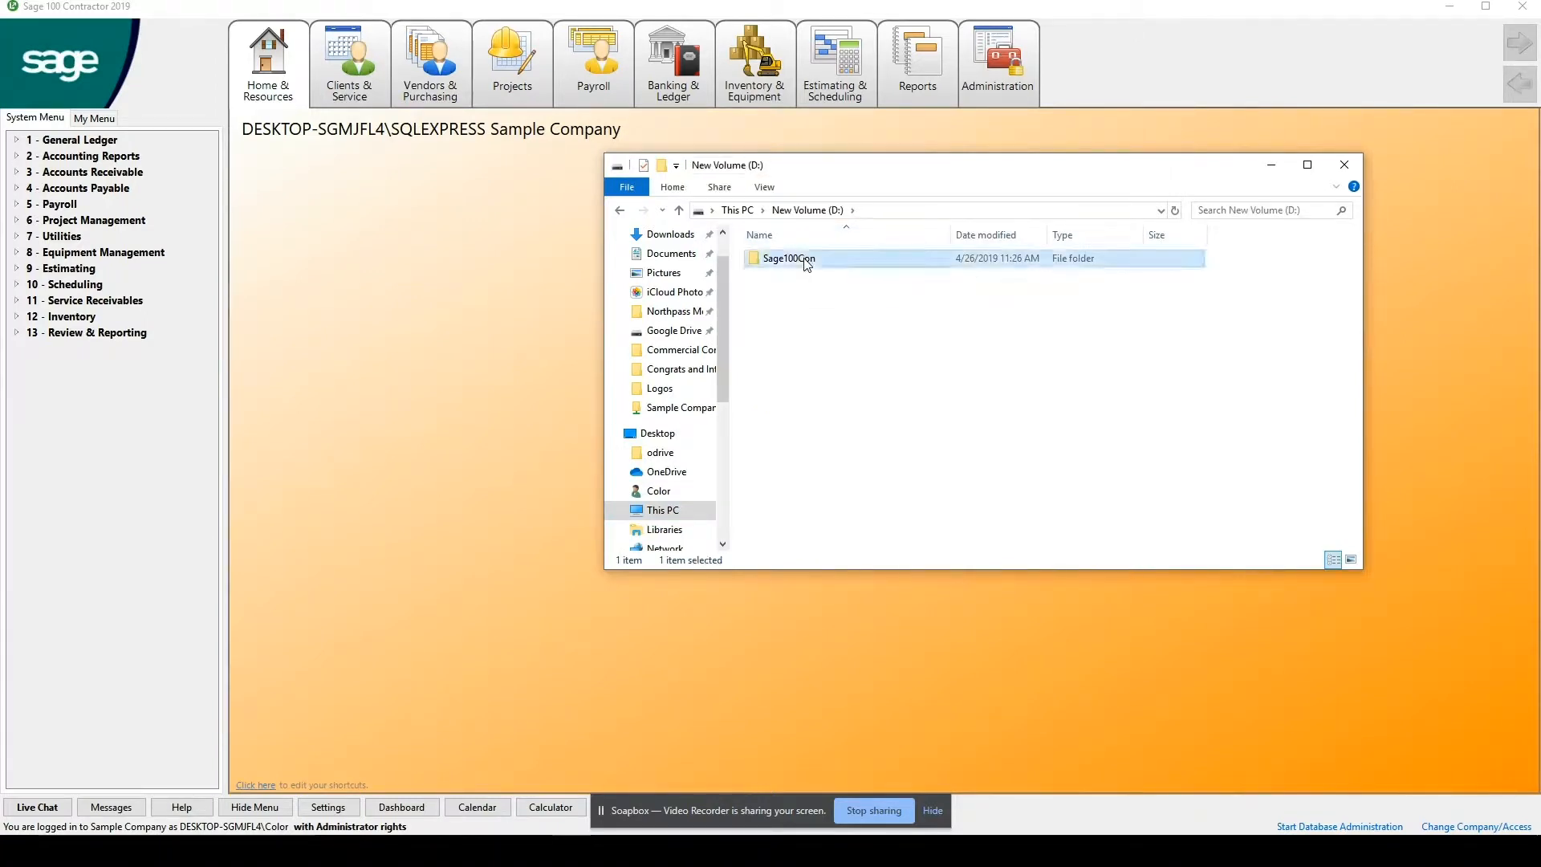
double_click(793, 267)
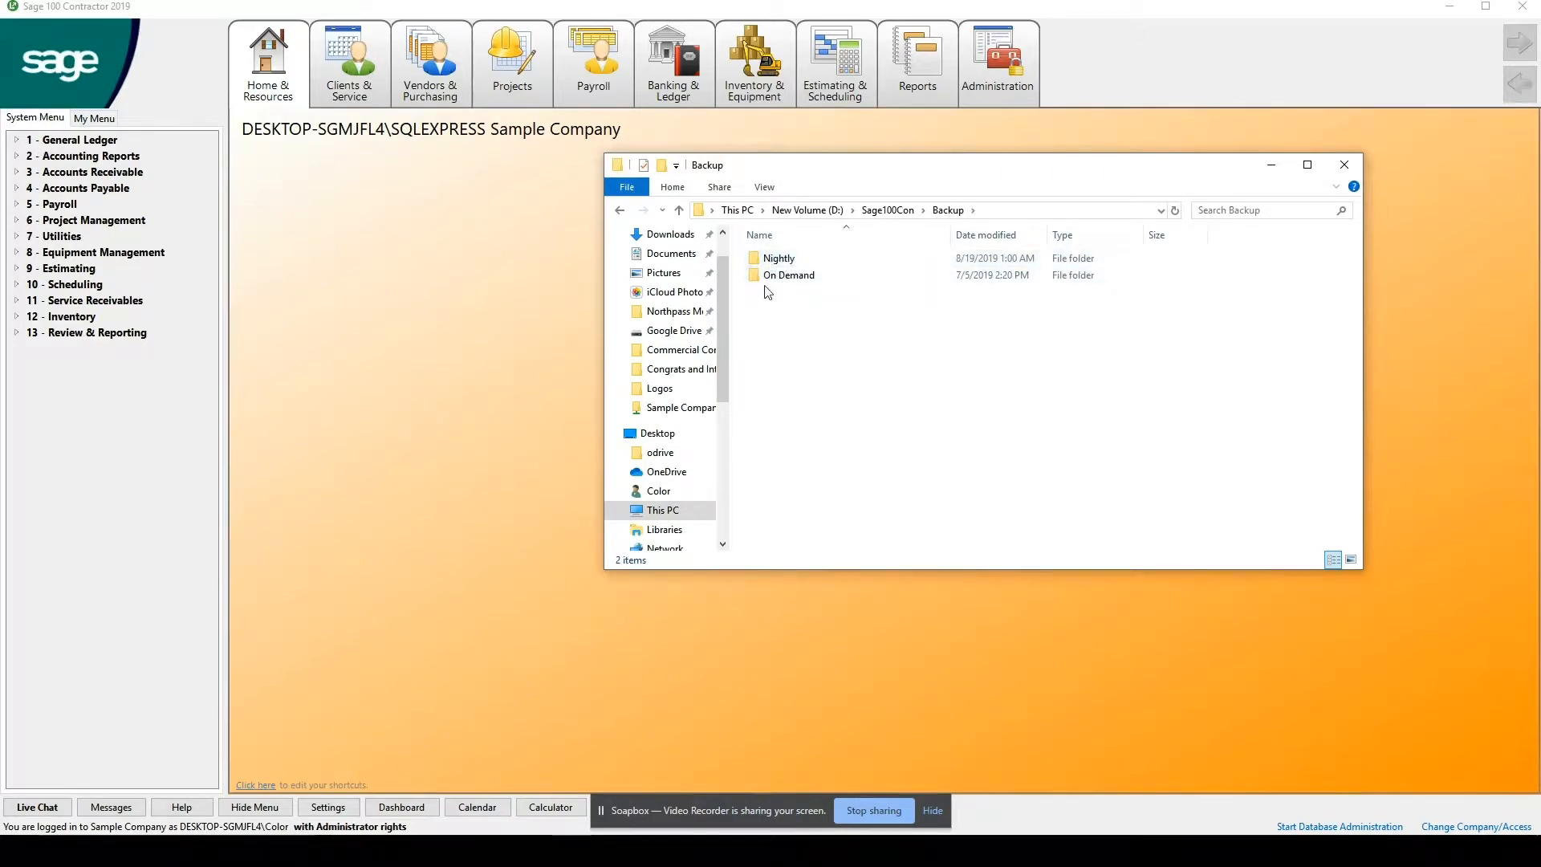
double_click(777, 262)
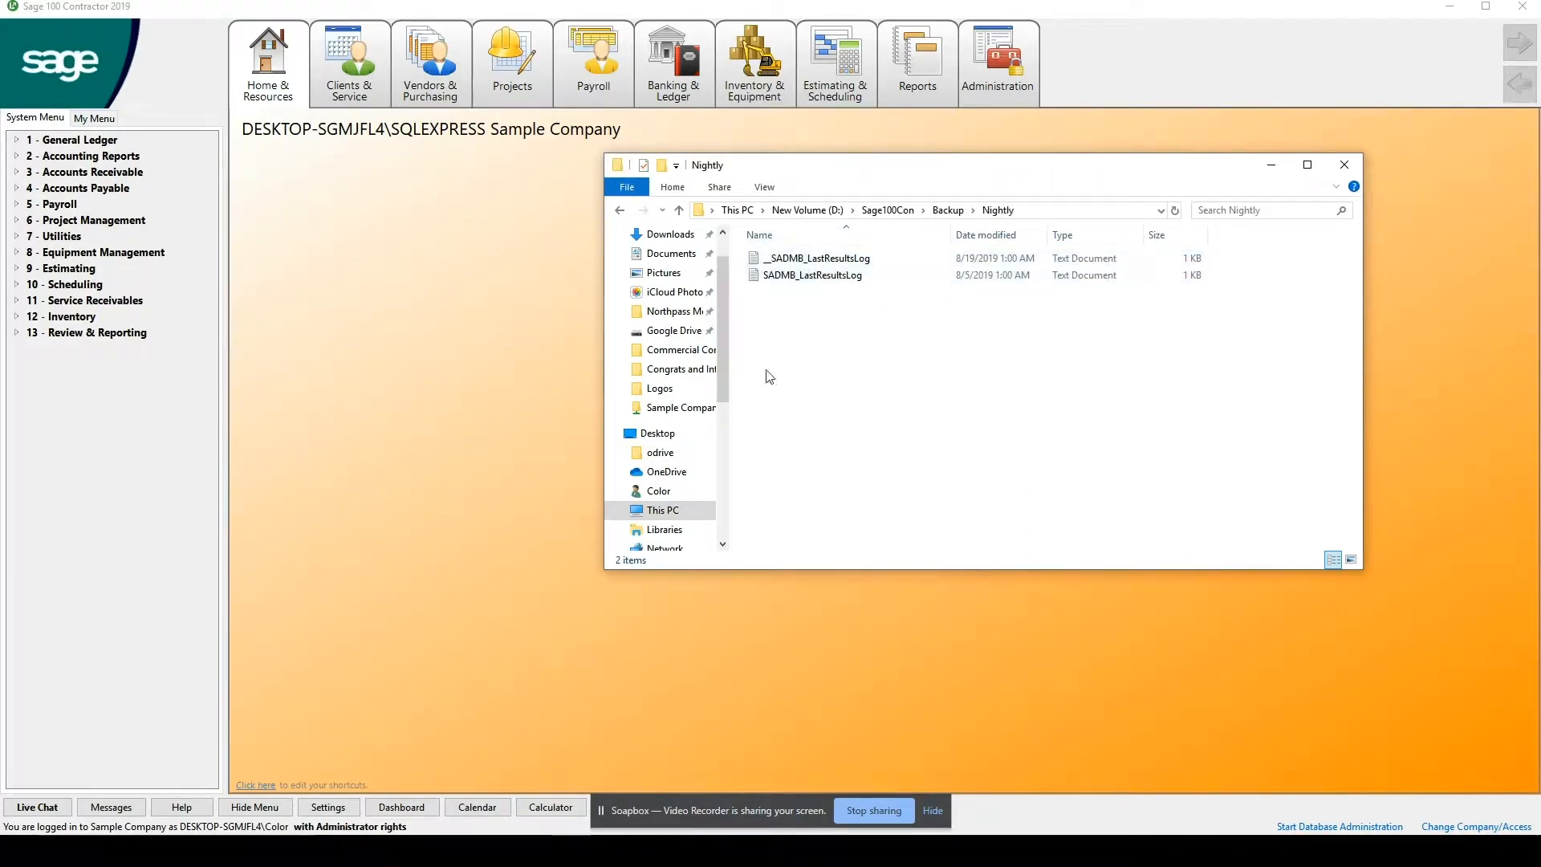
Read the SADMB_LastResultsLog text file, and close both the log and File Explorer.
double_click(827, 276)
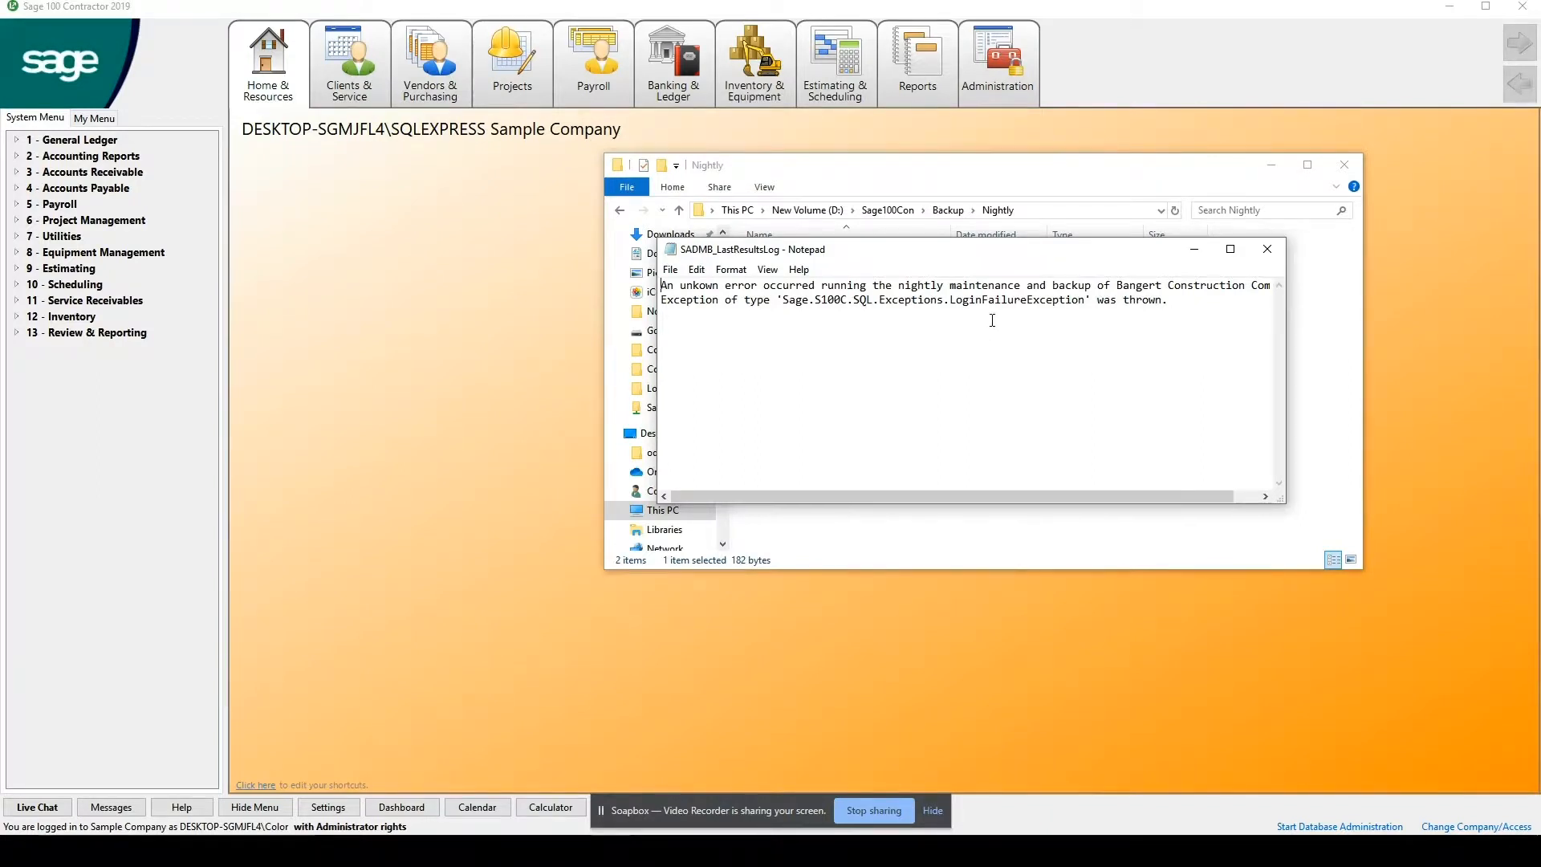
left_click(1268, 248)
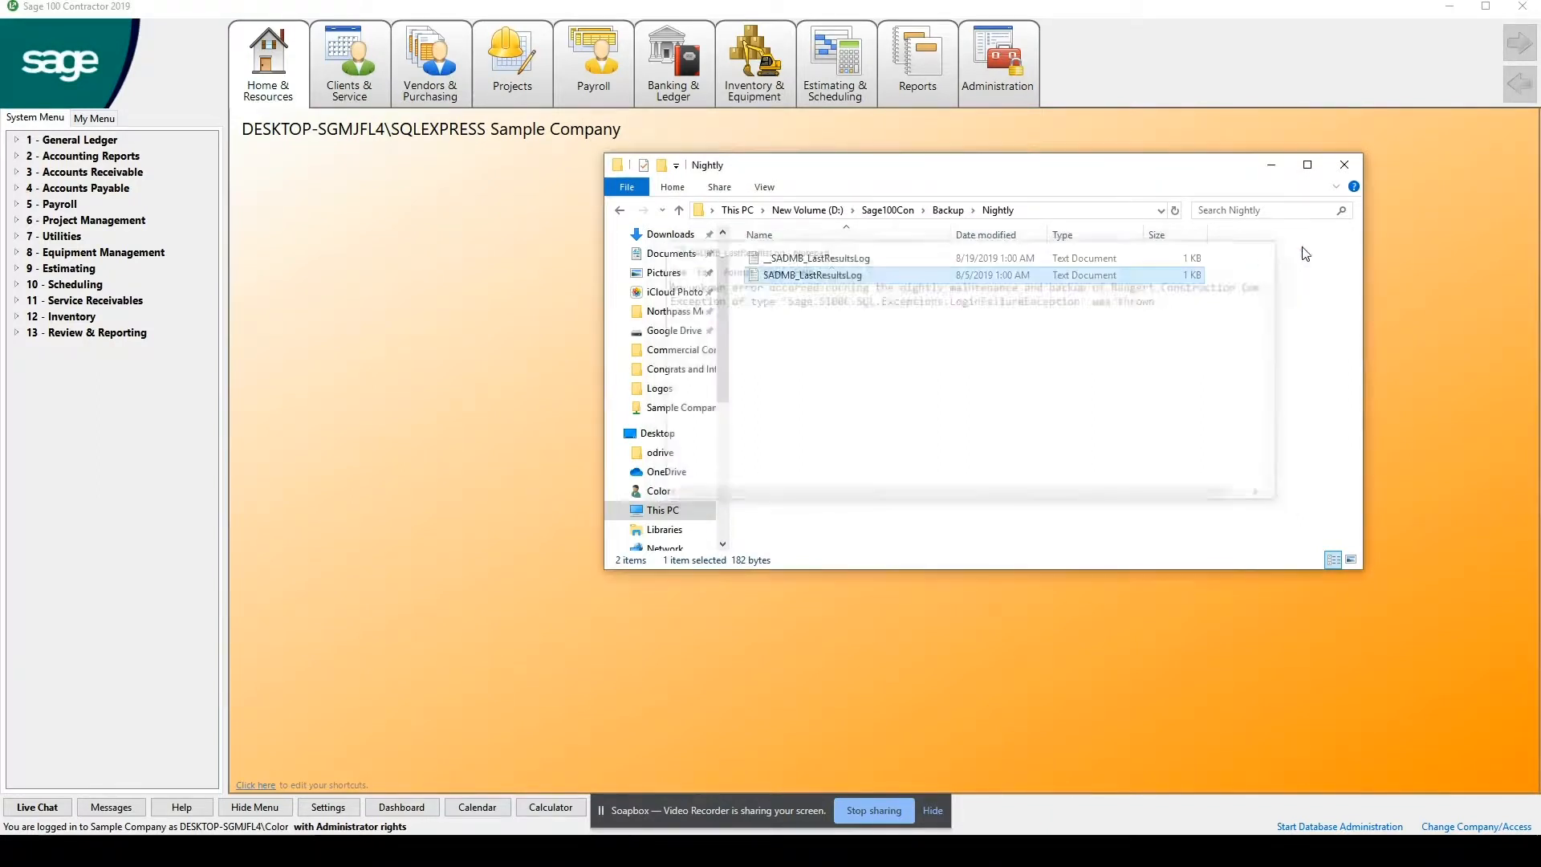
left_click(1337, 168)
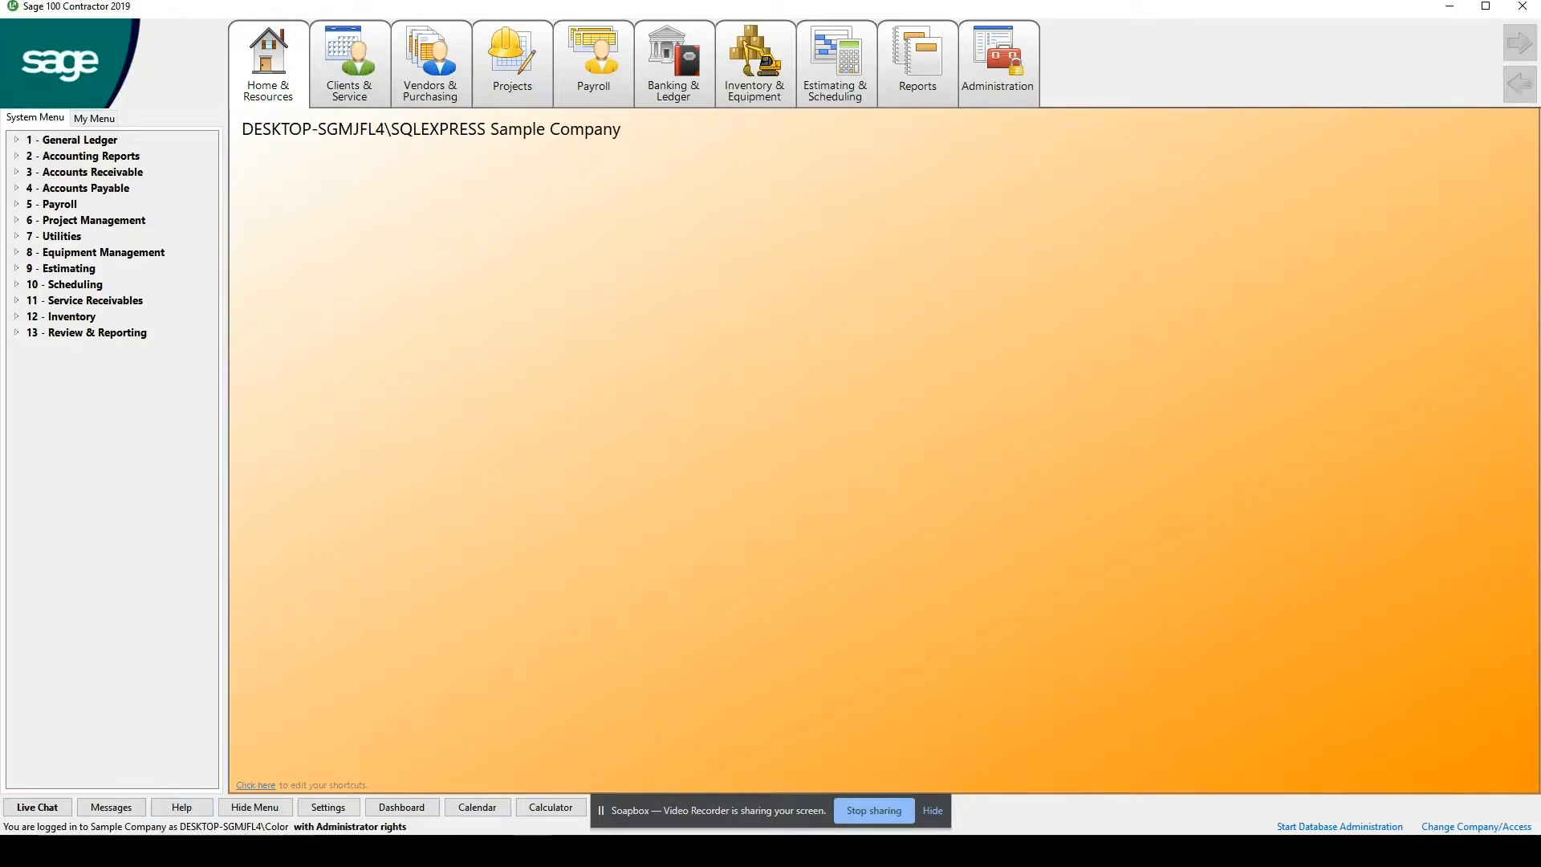
Switch to Task Scheduler, maximize it, and select the Bangert backup task in the library's Sage 100 Contractor folder.
key("super+s")
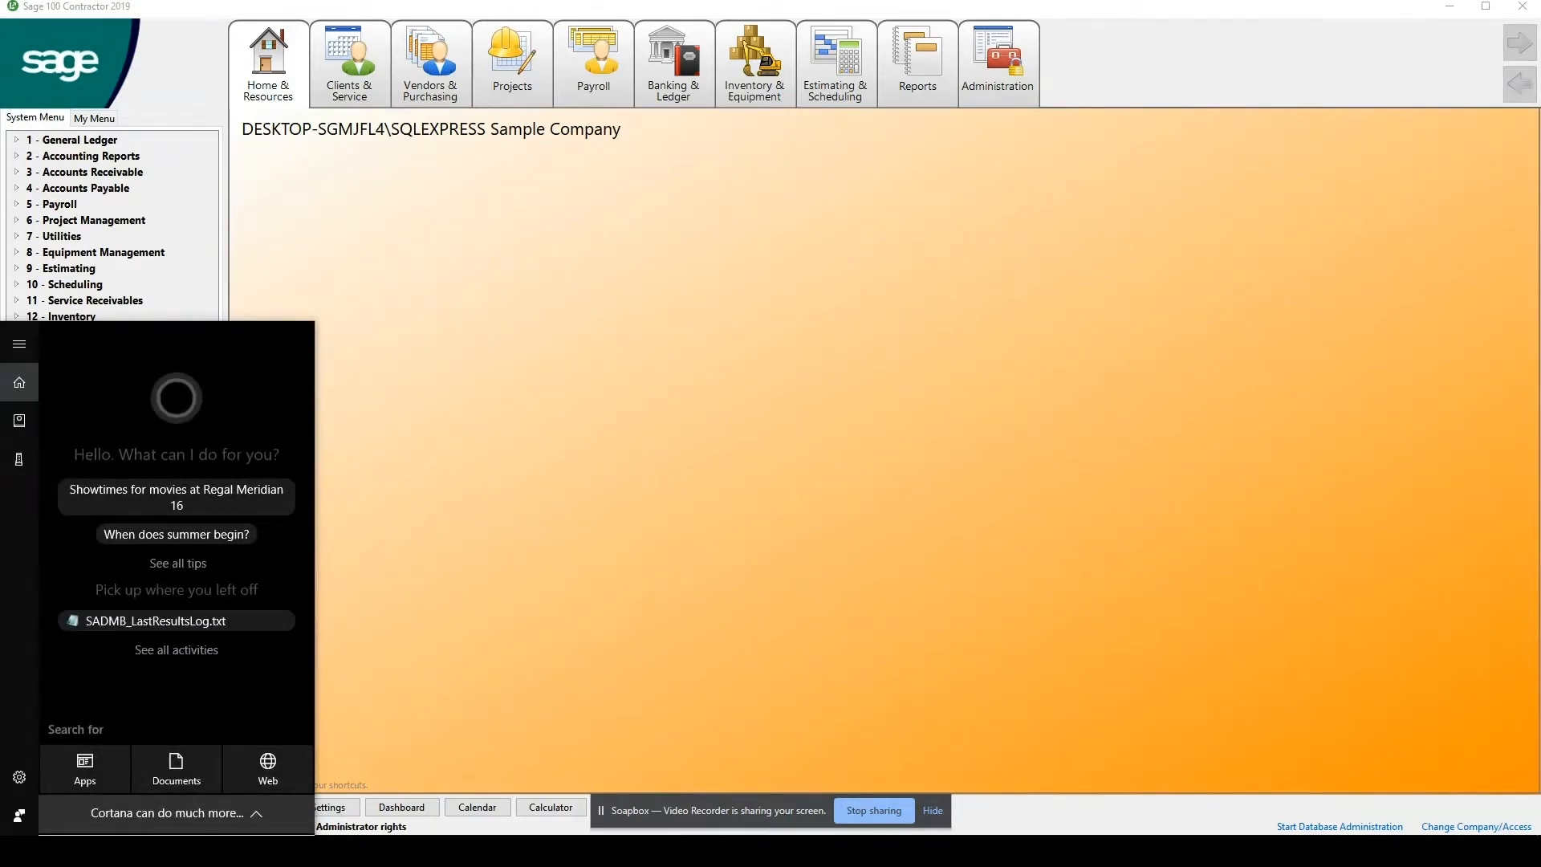
type("task sch")
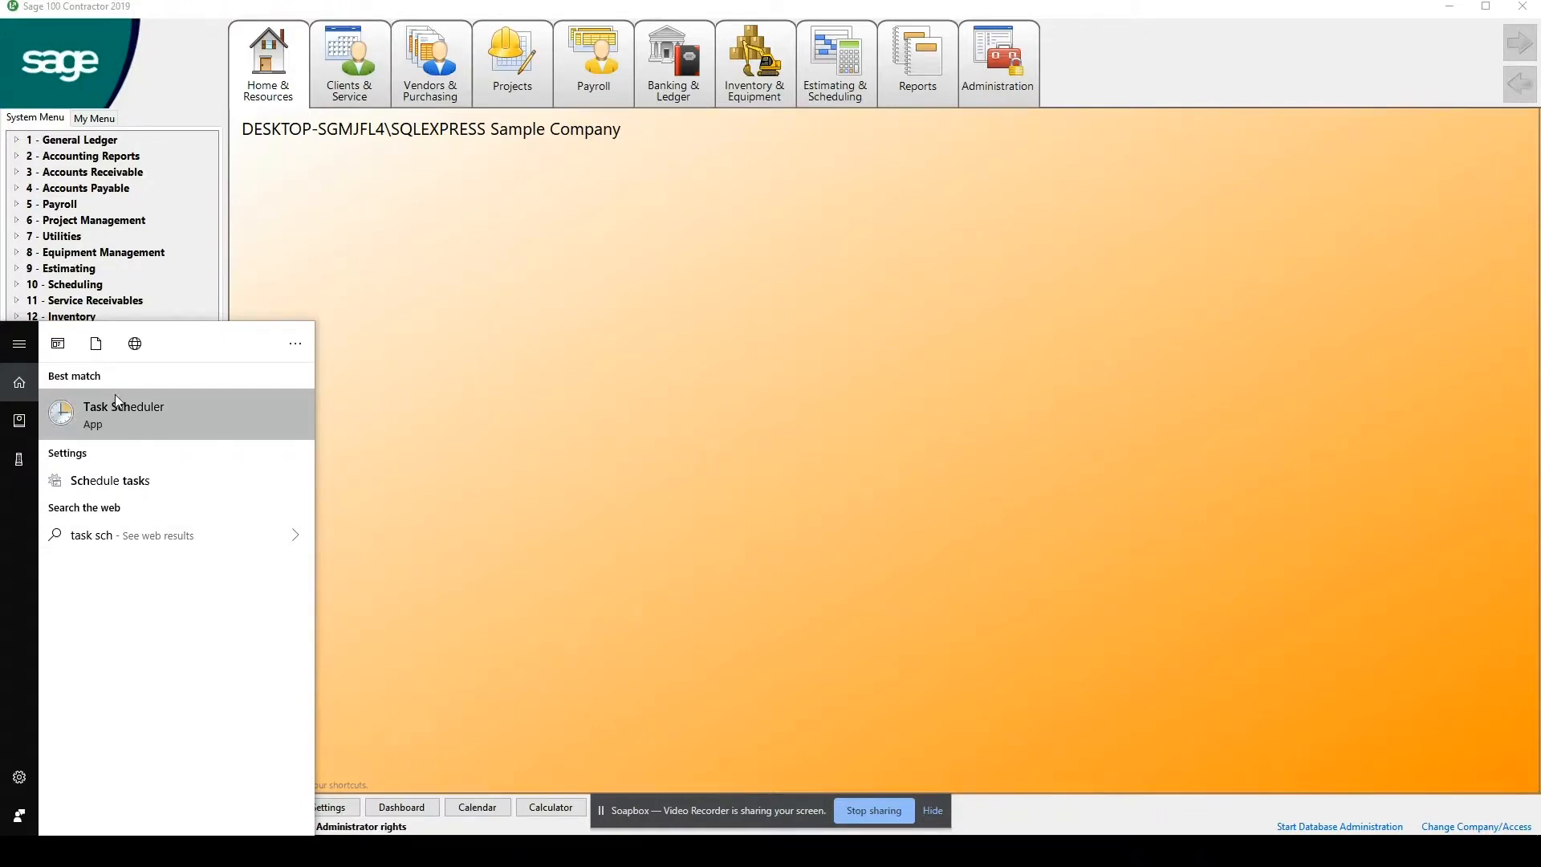
left_click(115, 394)
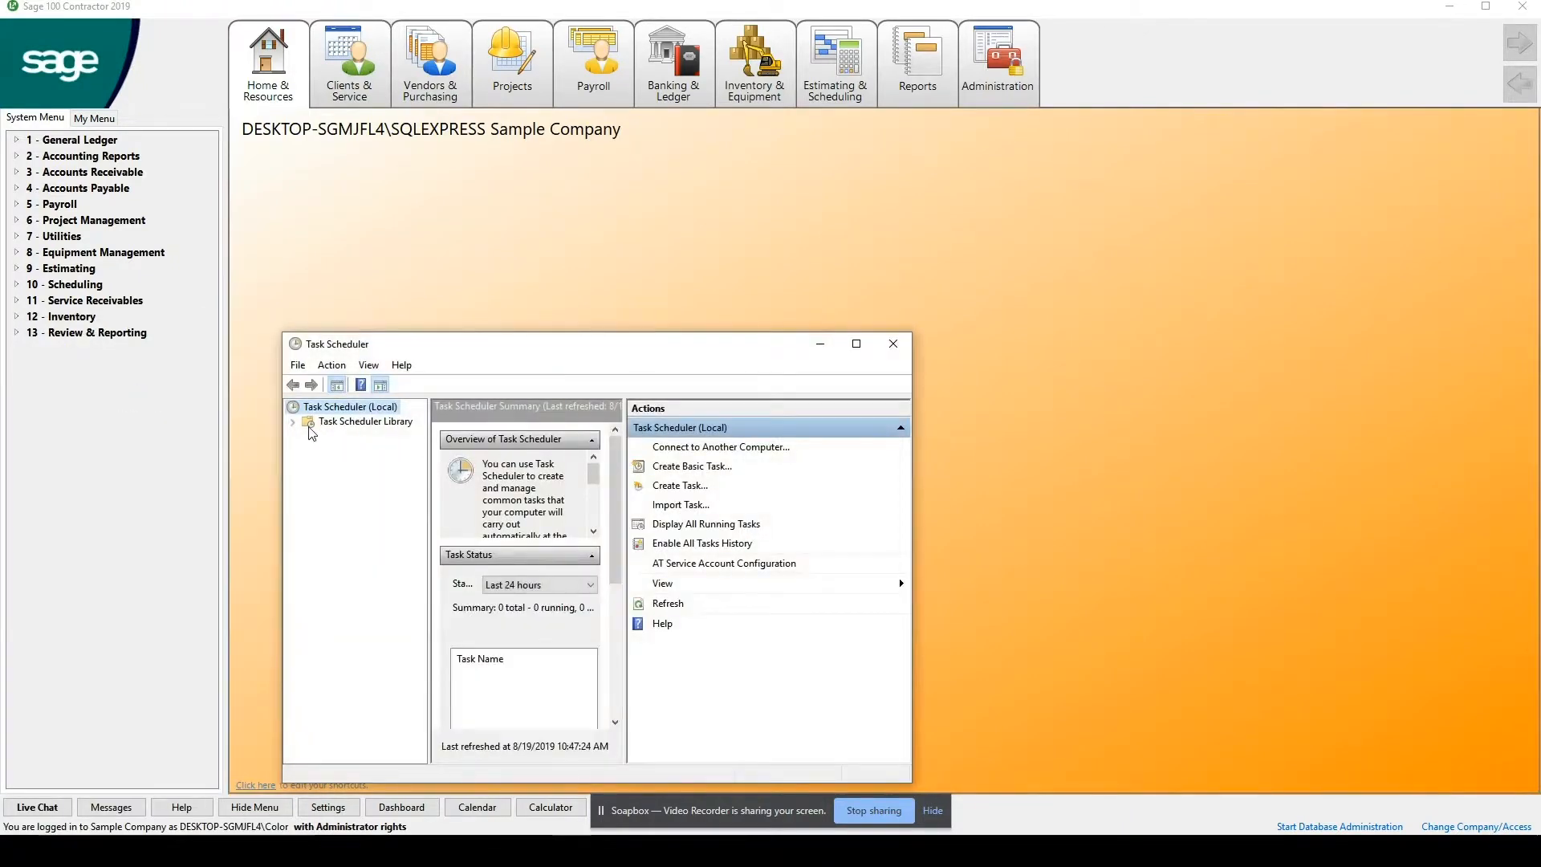
left_click(293, 423)
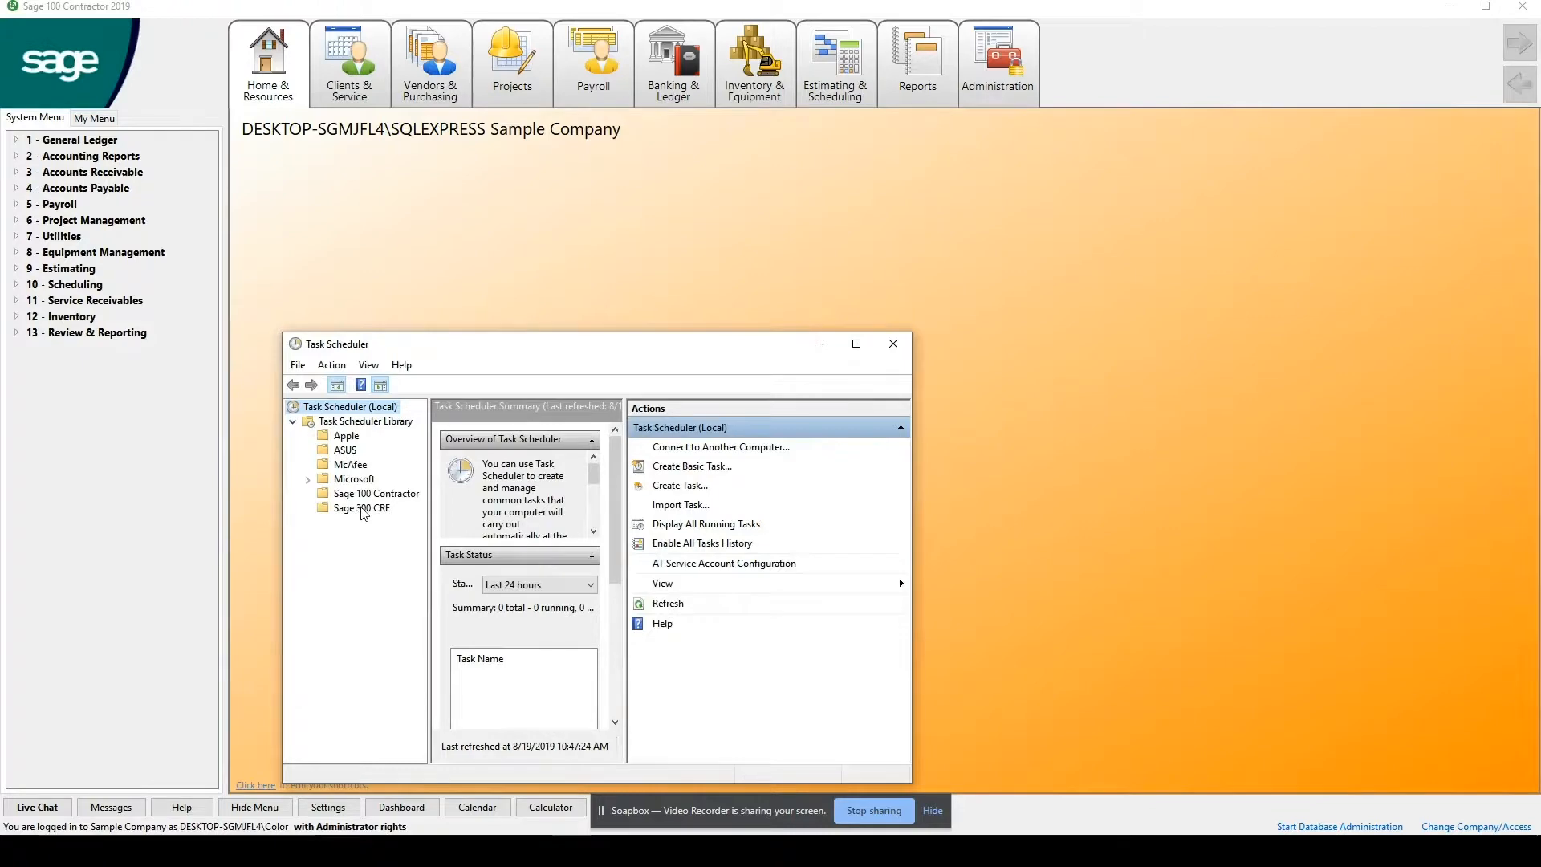
left_click(368, 494)
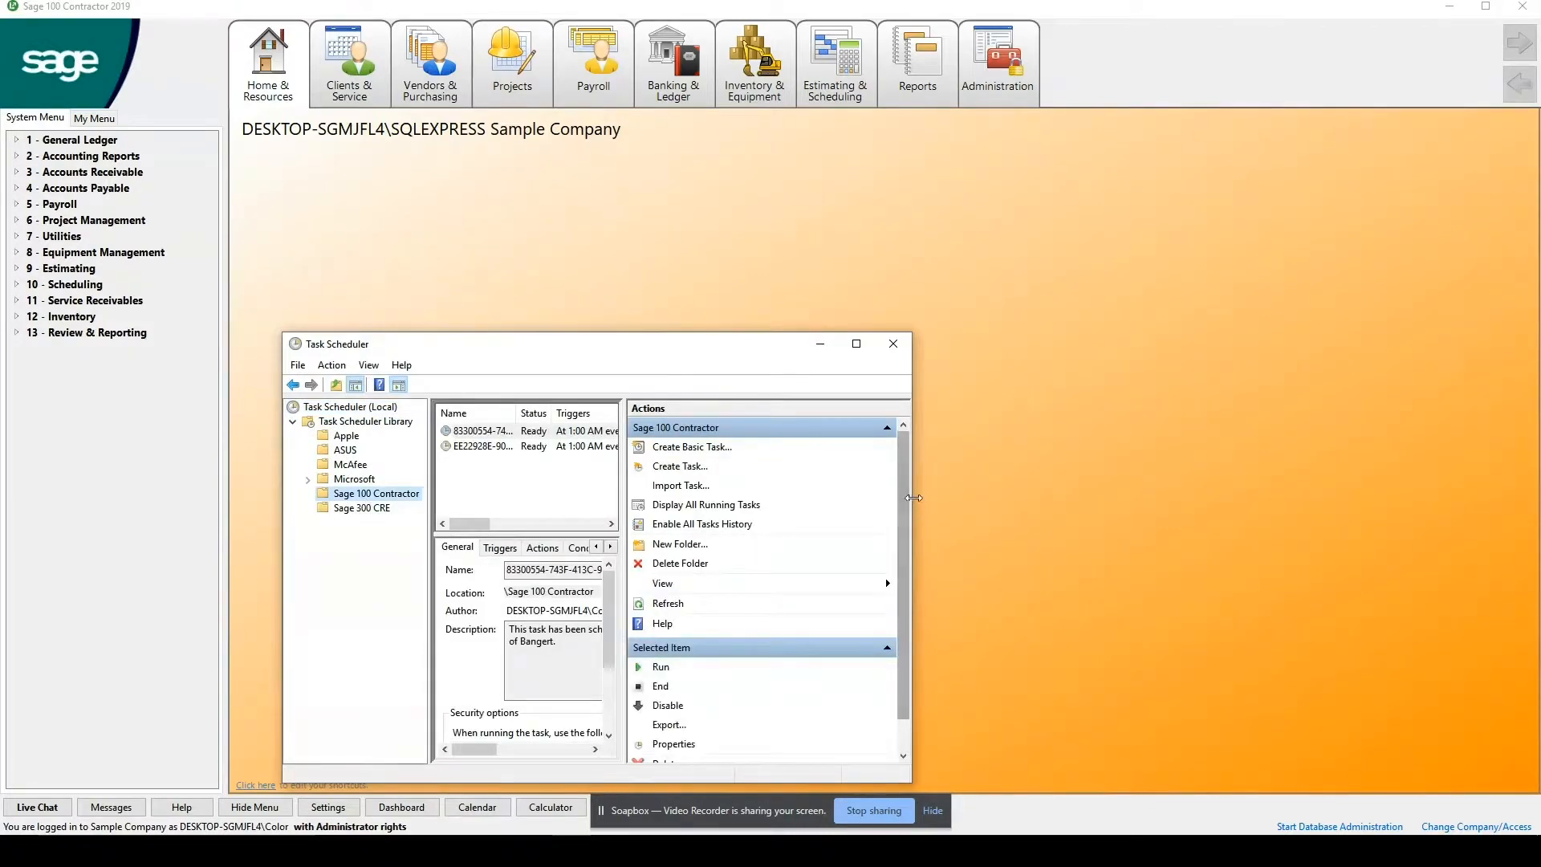
left_click(856, 343)
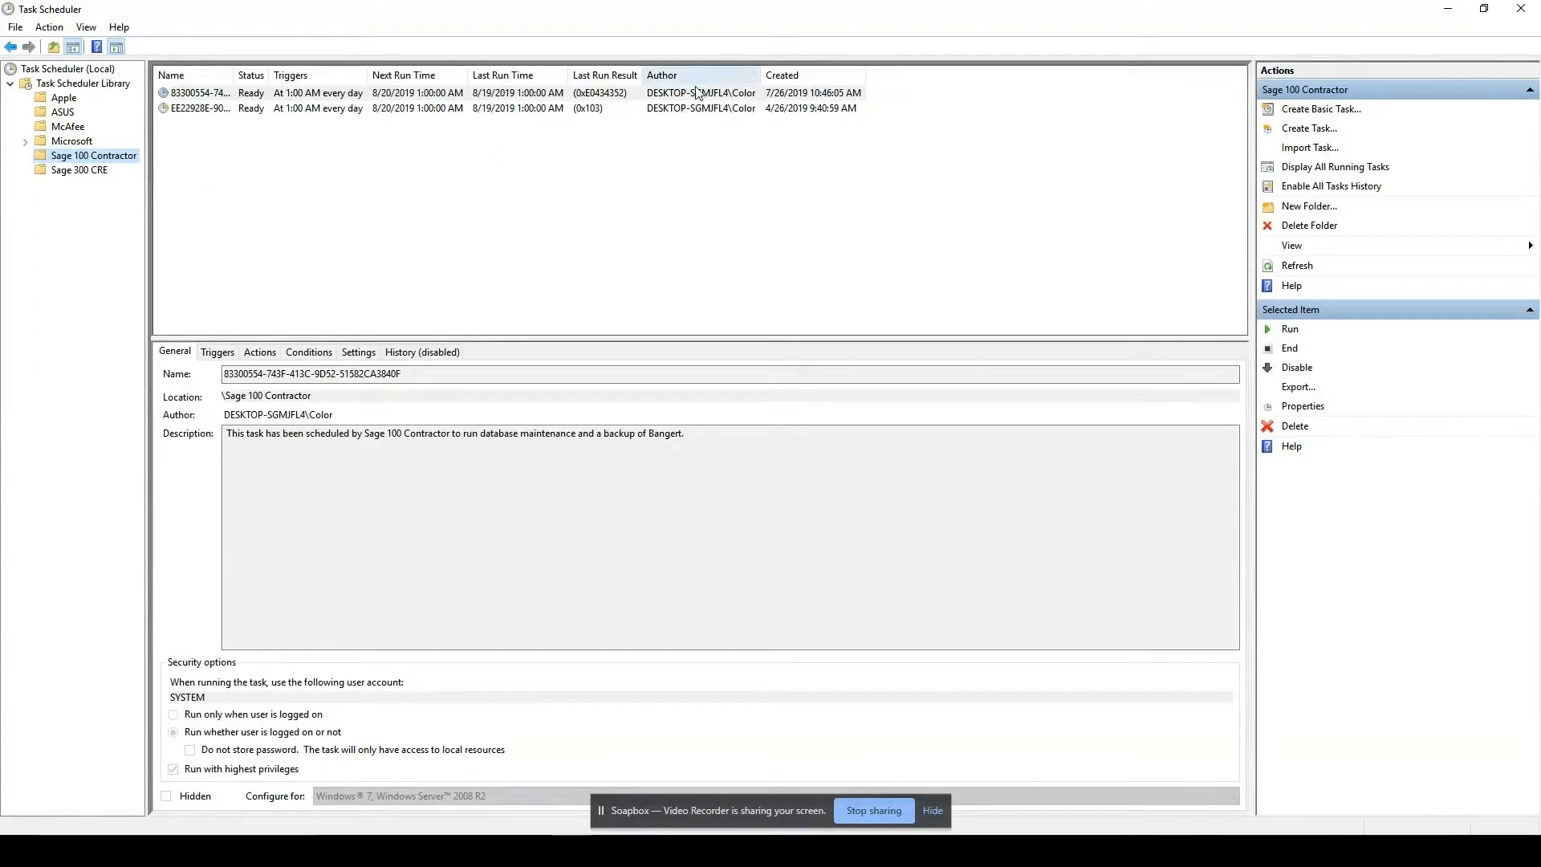
left_click(731, 94)
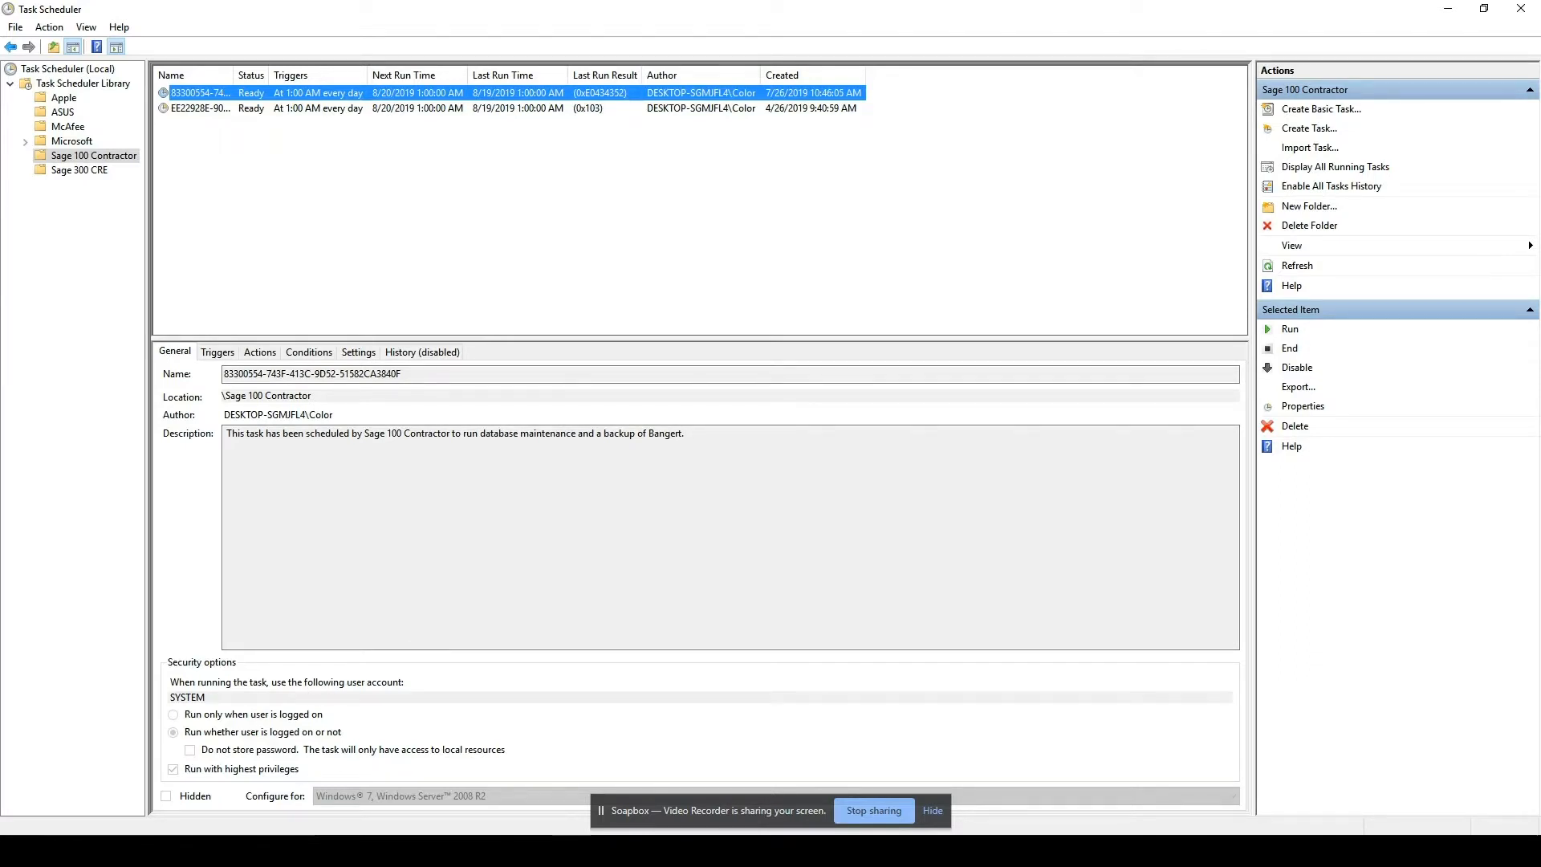
Open Database Administration for Sage 100 Contractor to view its options, and cancel the SQL Server connection.
key("super")
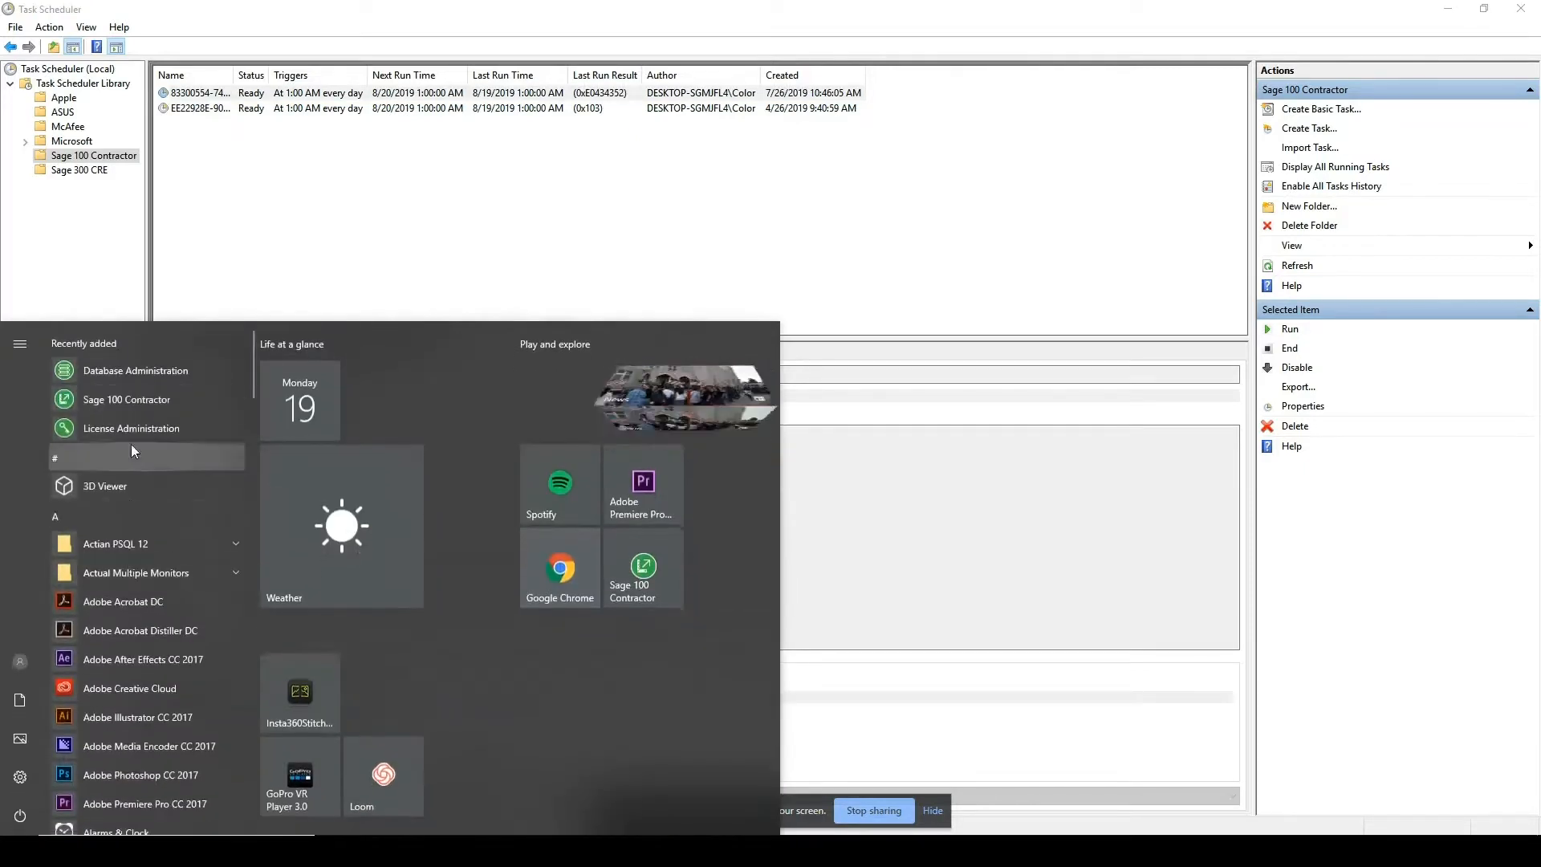
left_click(145, 367)
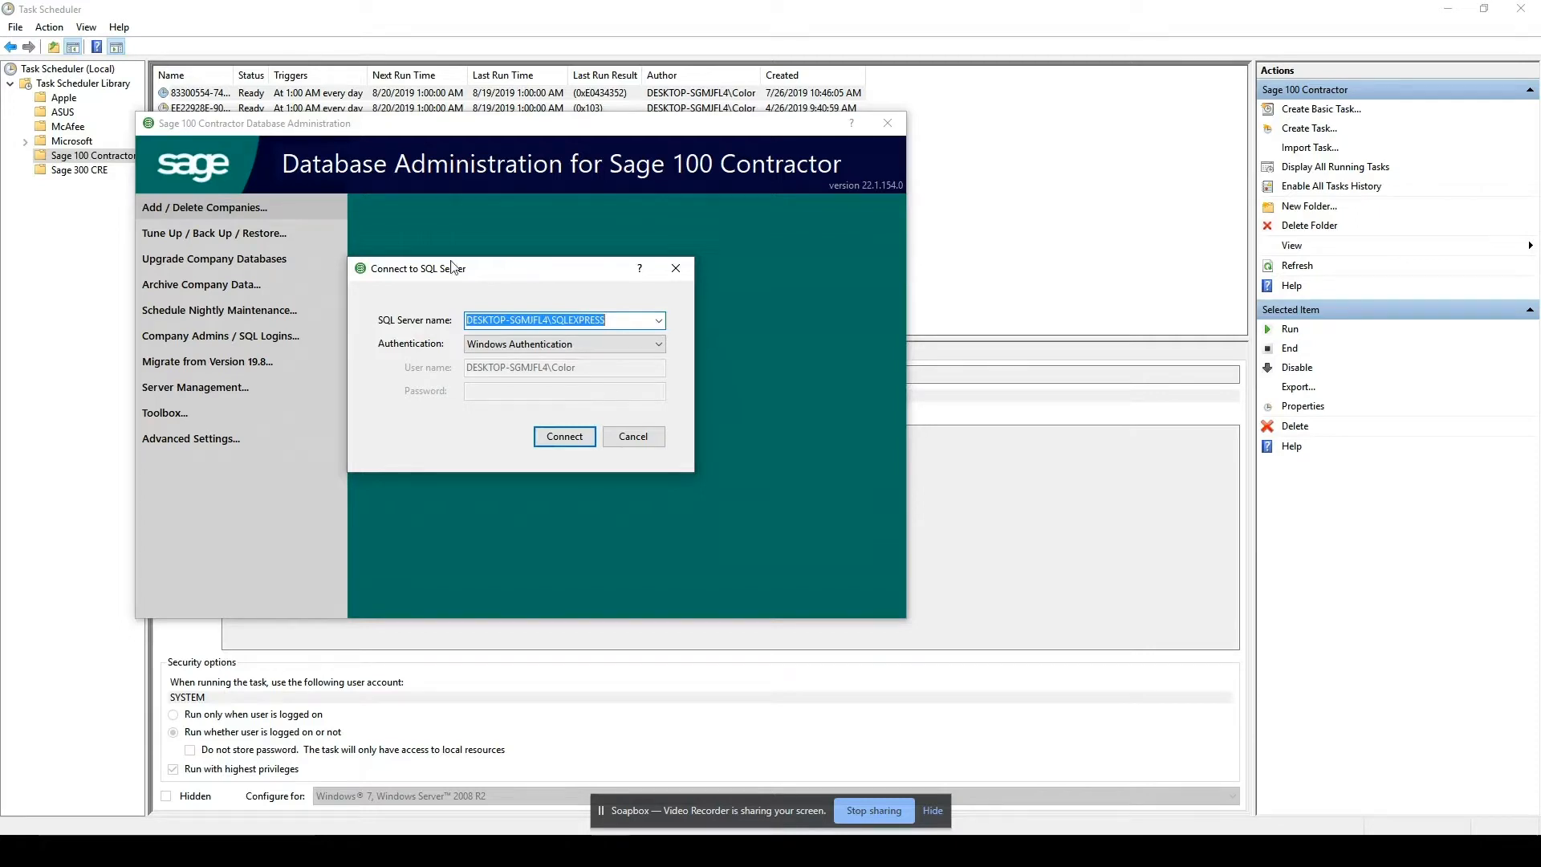
left_click(633, 437)
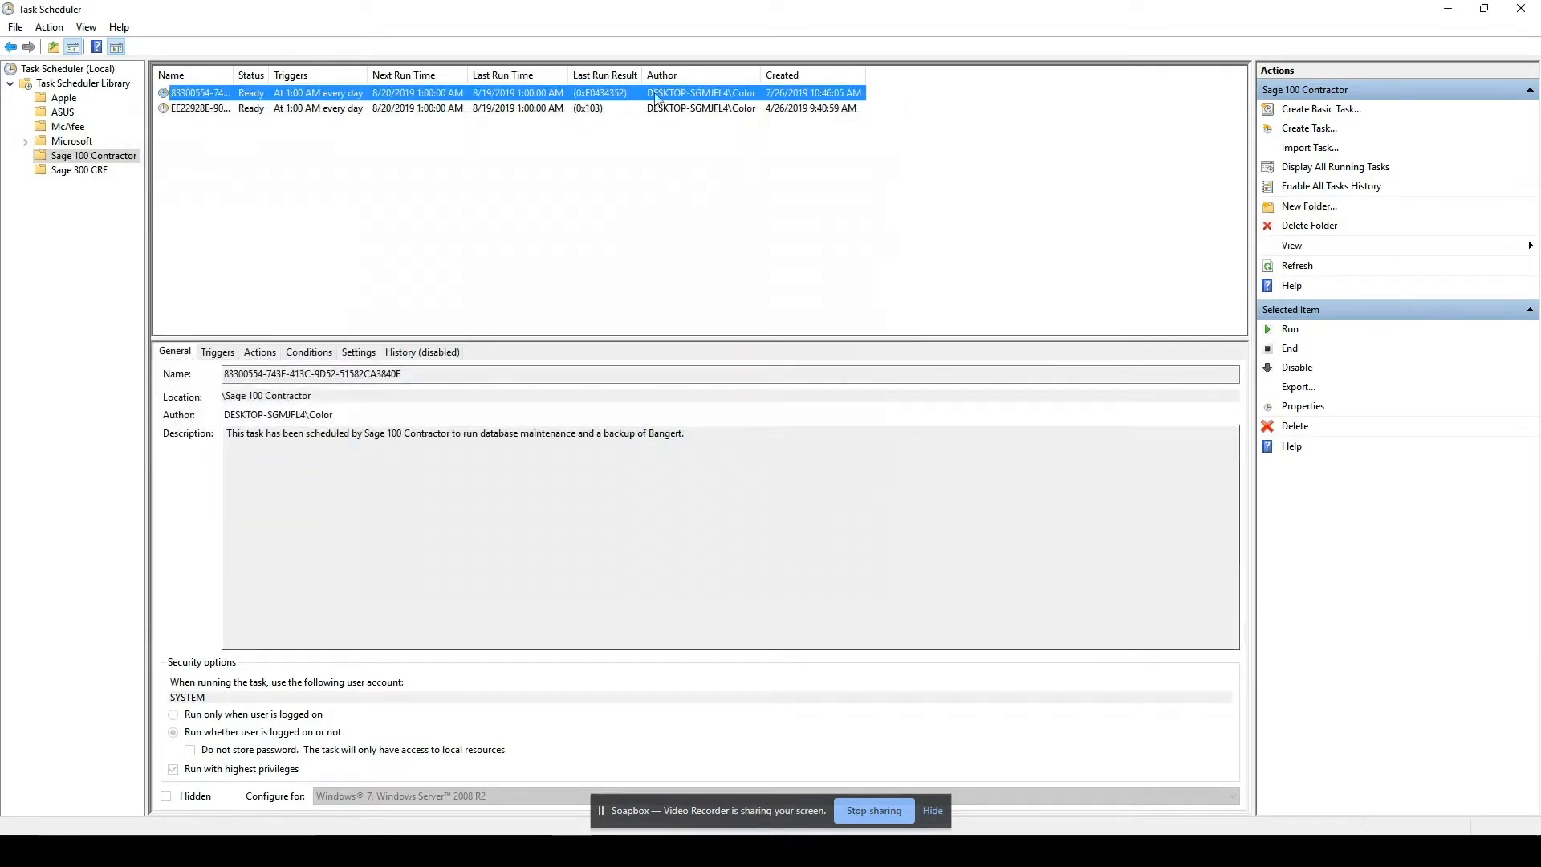
In the Bangert backup task's properties, change the user account that runs the task to Color.
right_click(541, 96)
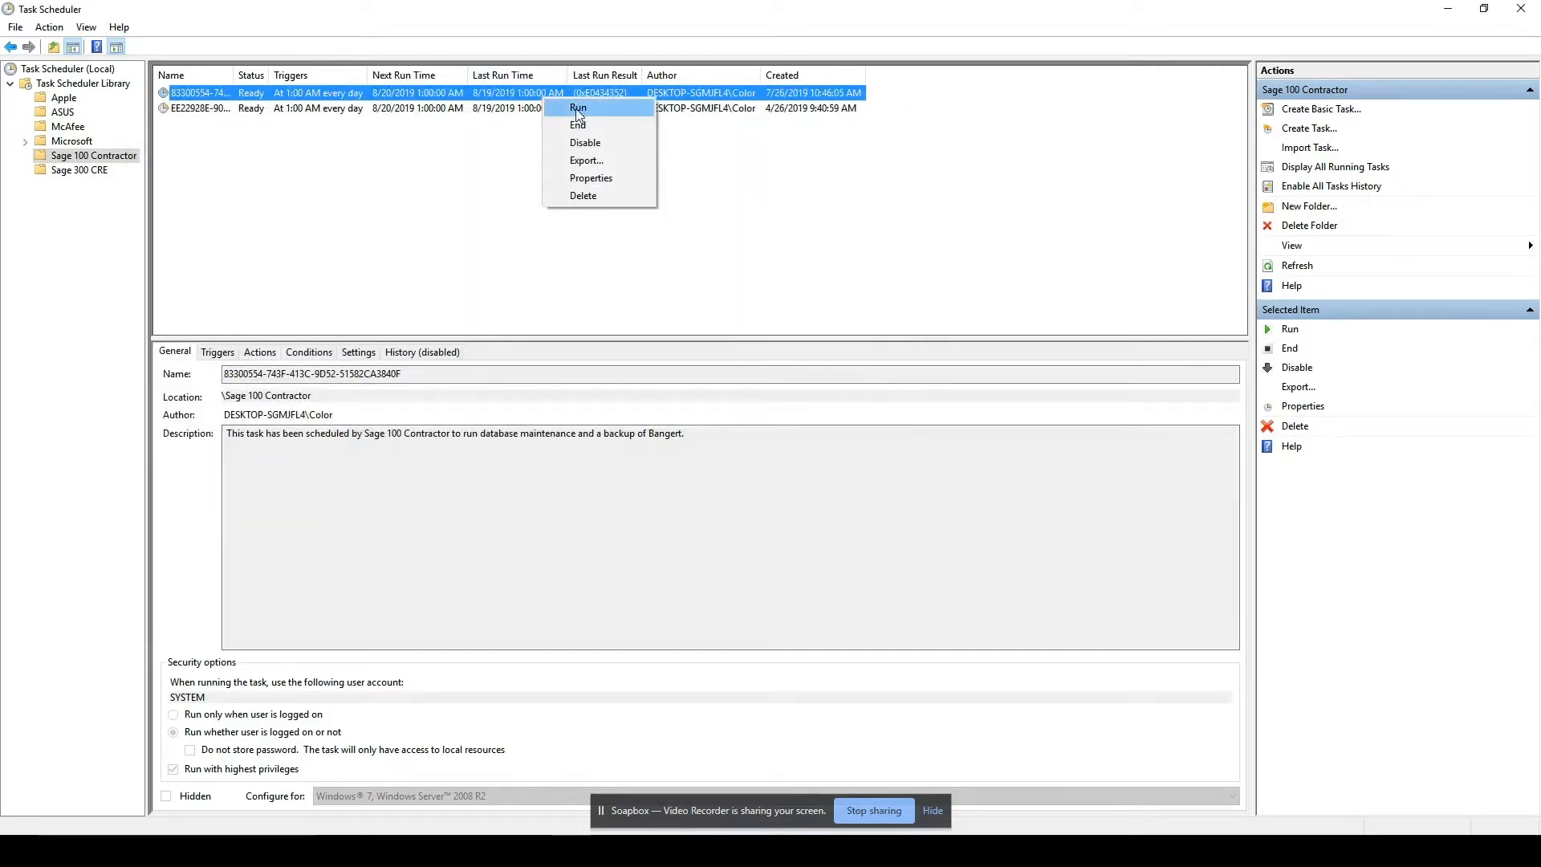
left_click(595, 178)
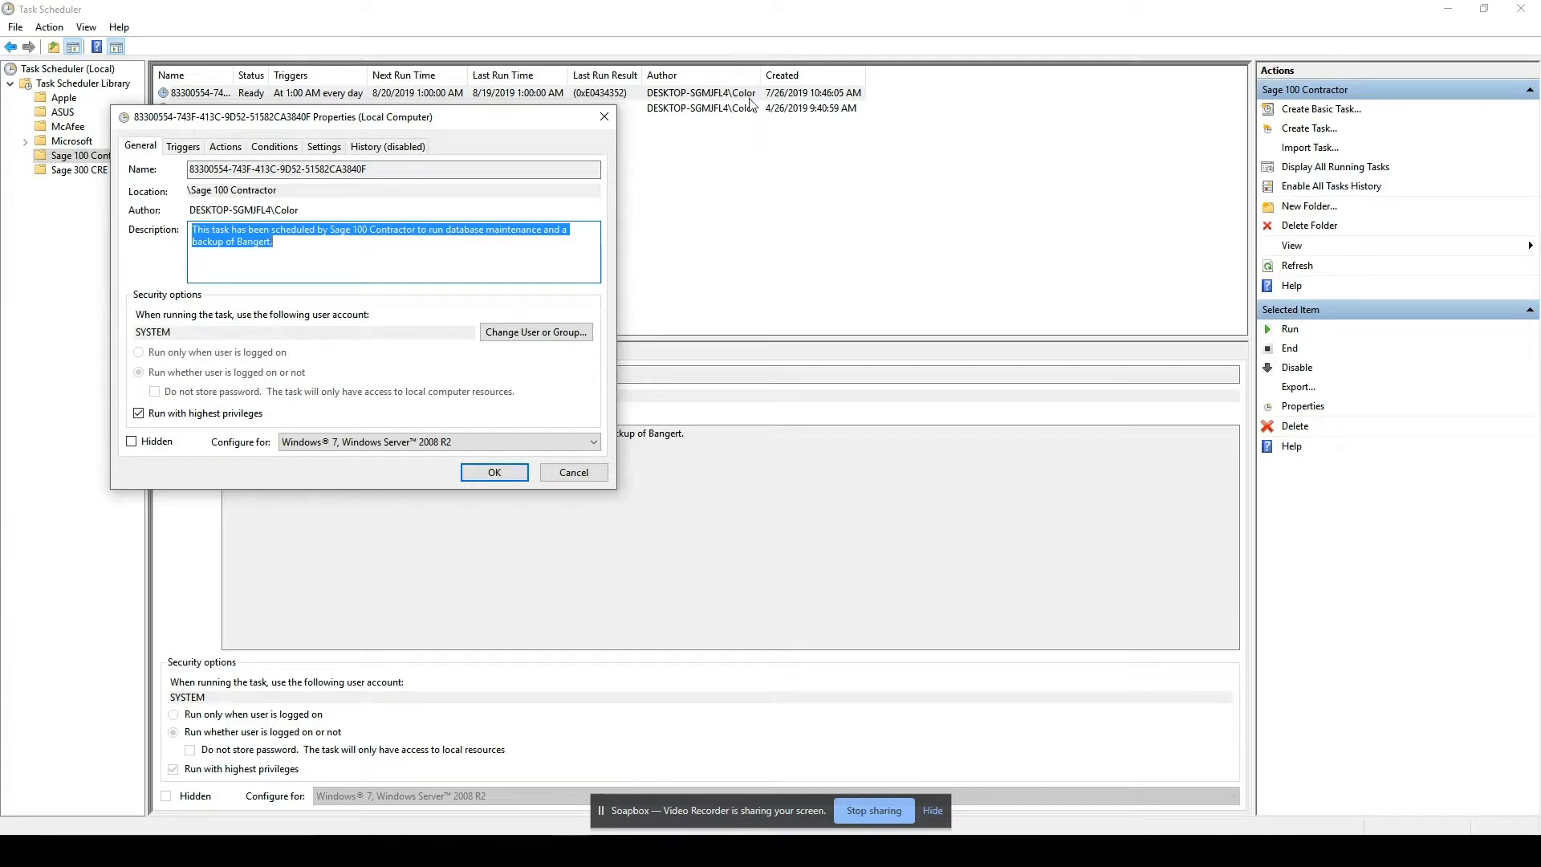
left_click(510, 333)
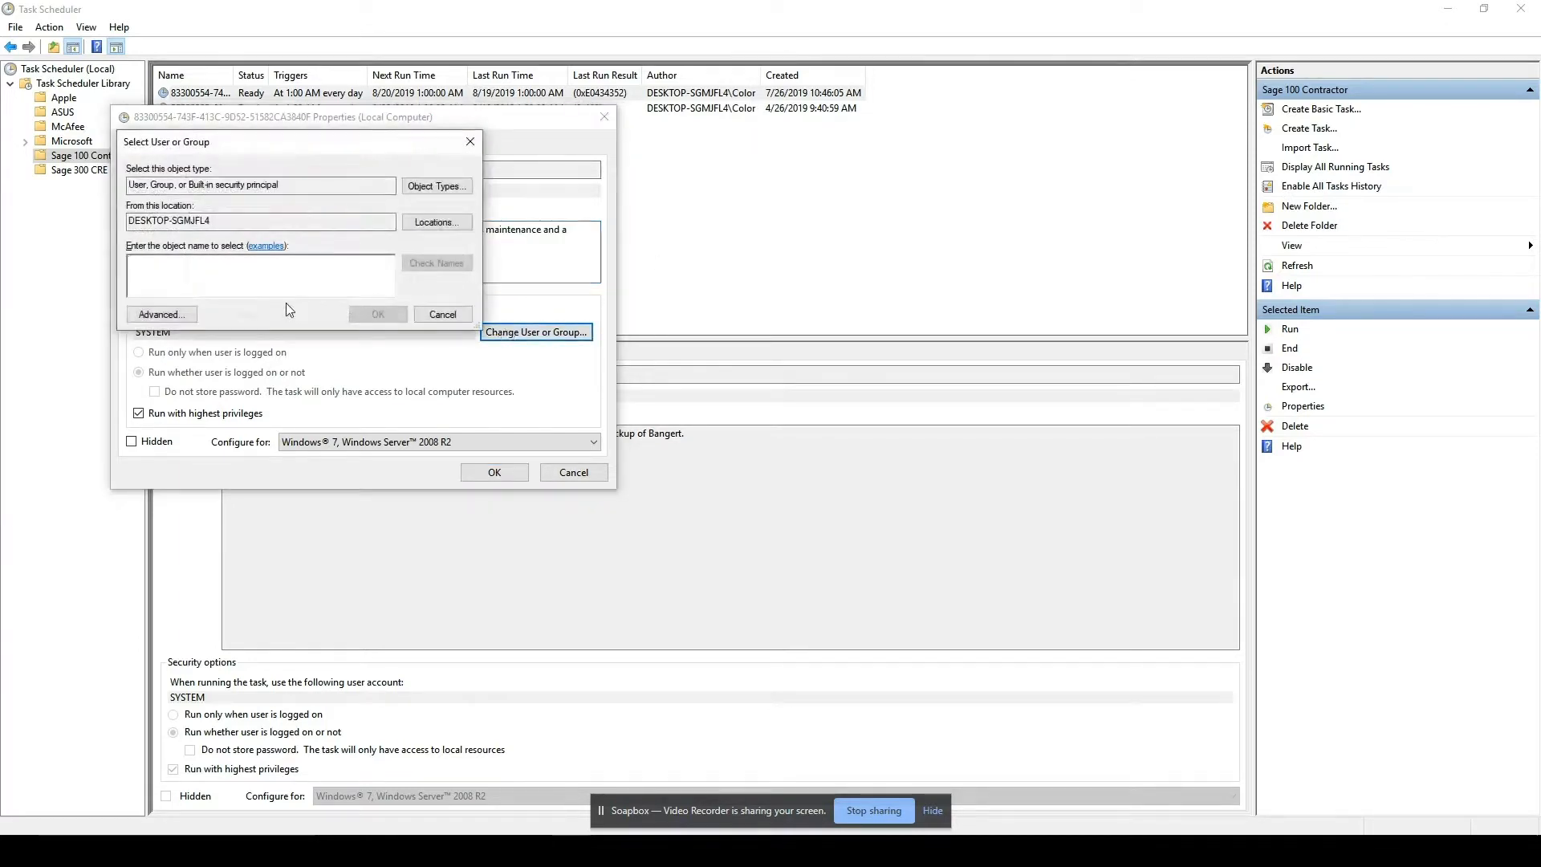
type("Color")
key("Return")
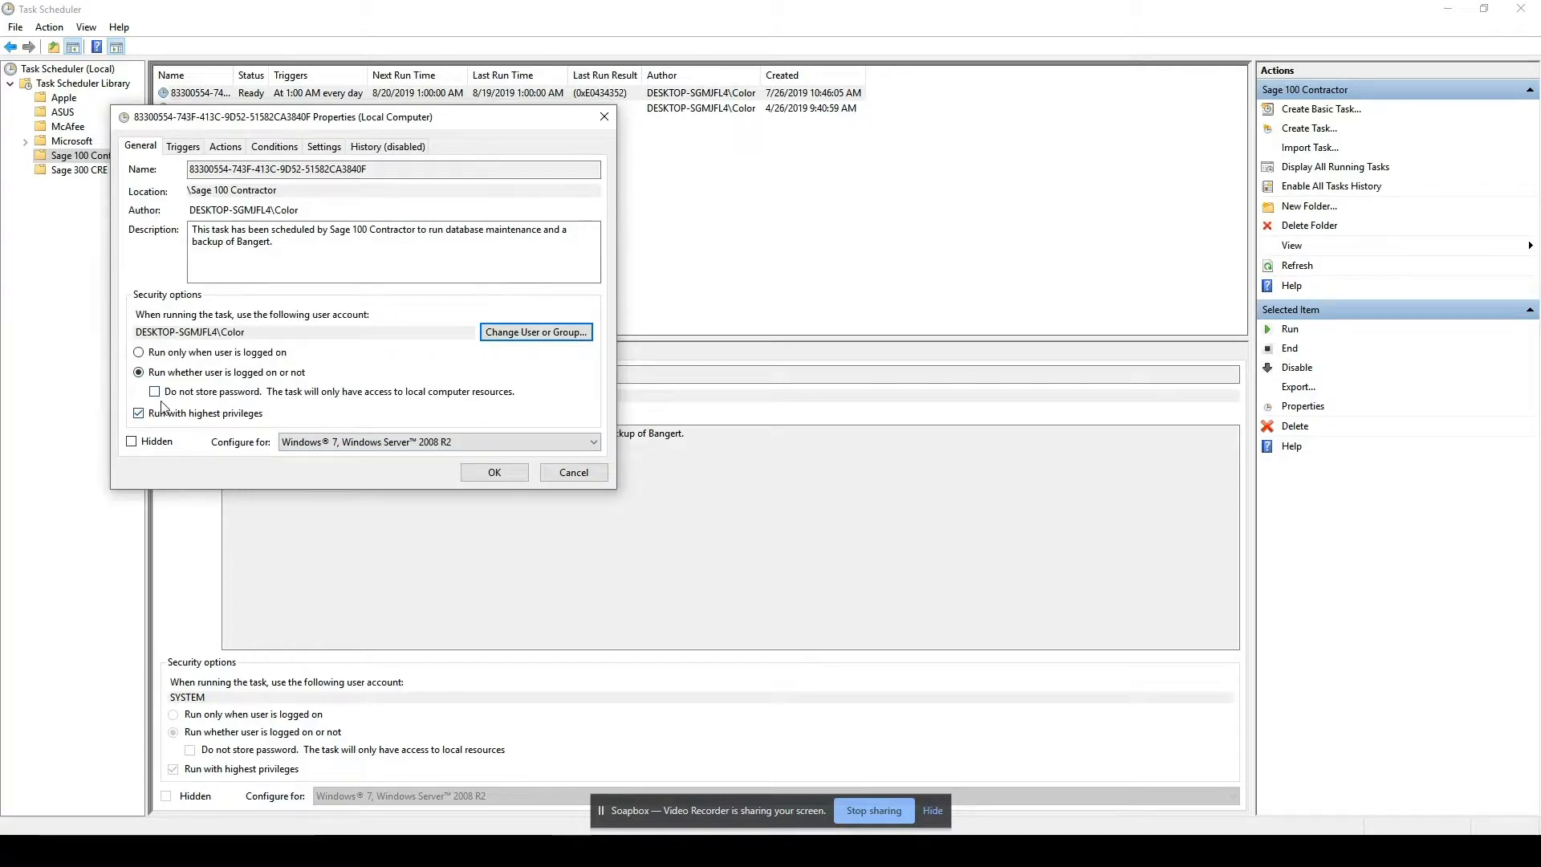
Save the Bangert task's changed properties, authorizing them with the Windows account password.
left_click(495, 474)
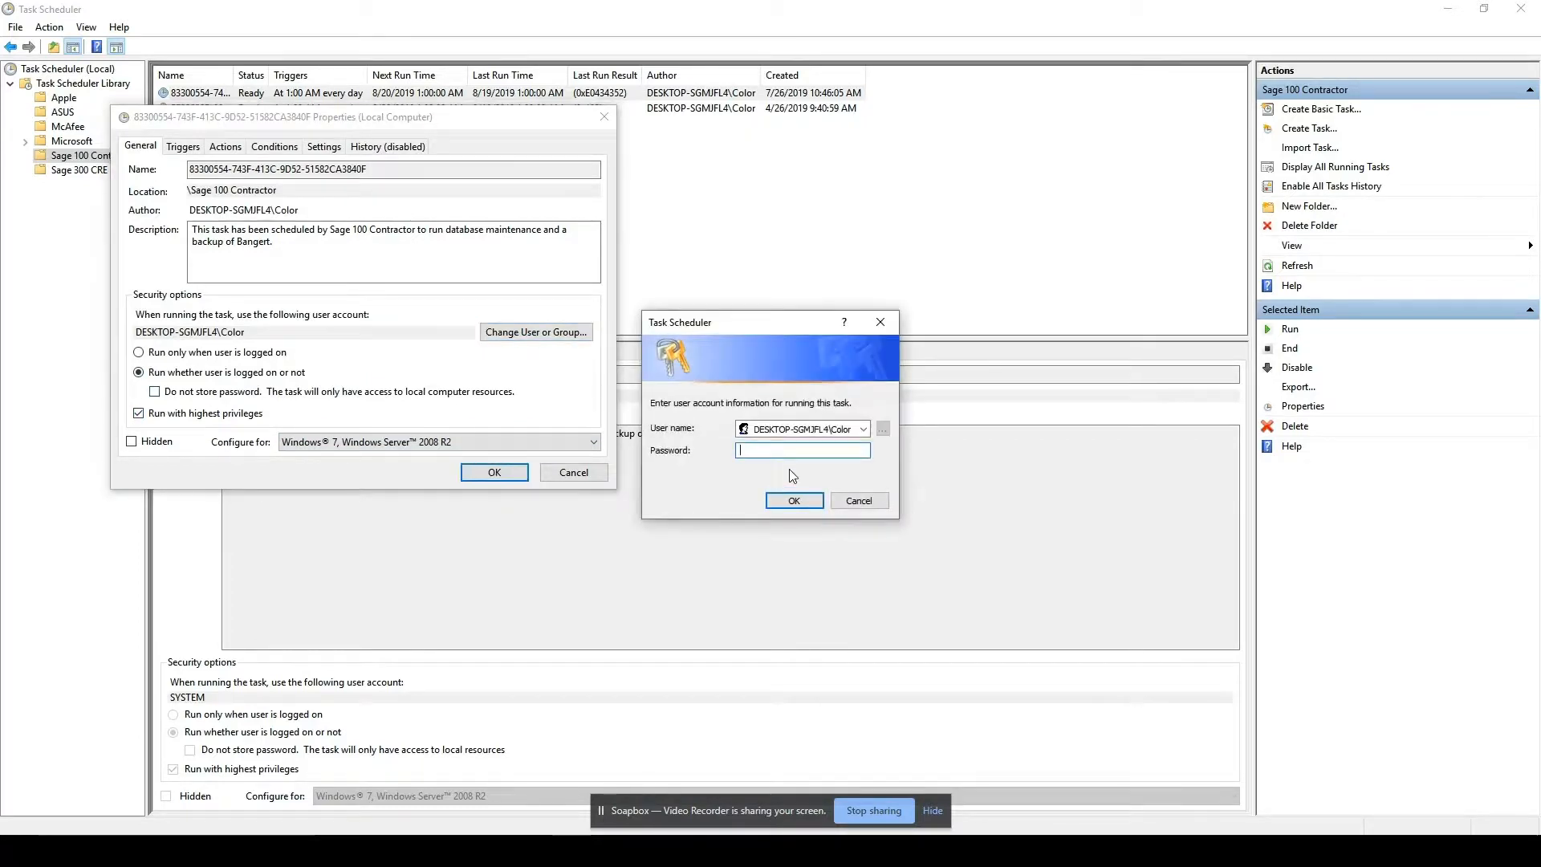
type("••••")
left_click(793, 499)
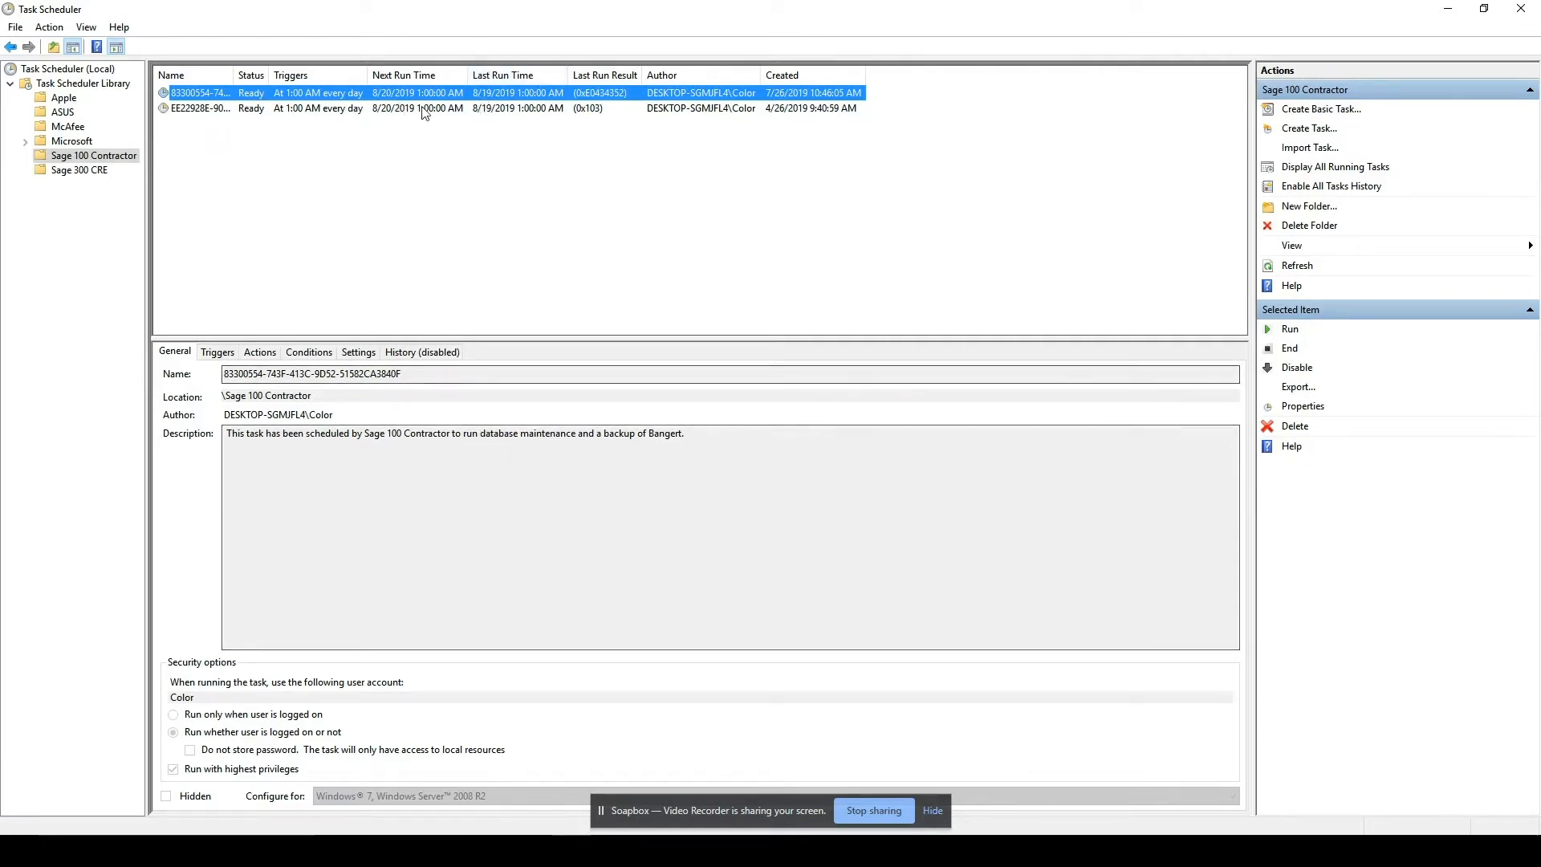
Compare the run-as user accounts of the Bangert and Bangert Construction Company backup tasks.
left_click(501, 110)
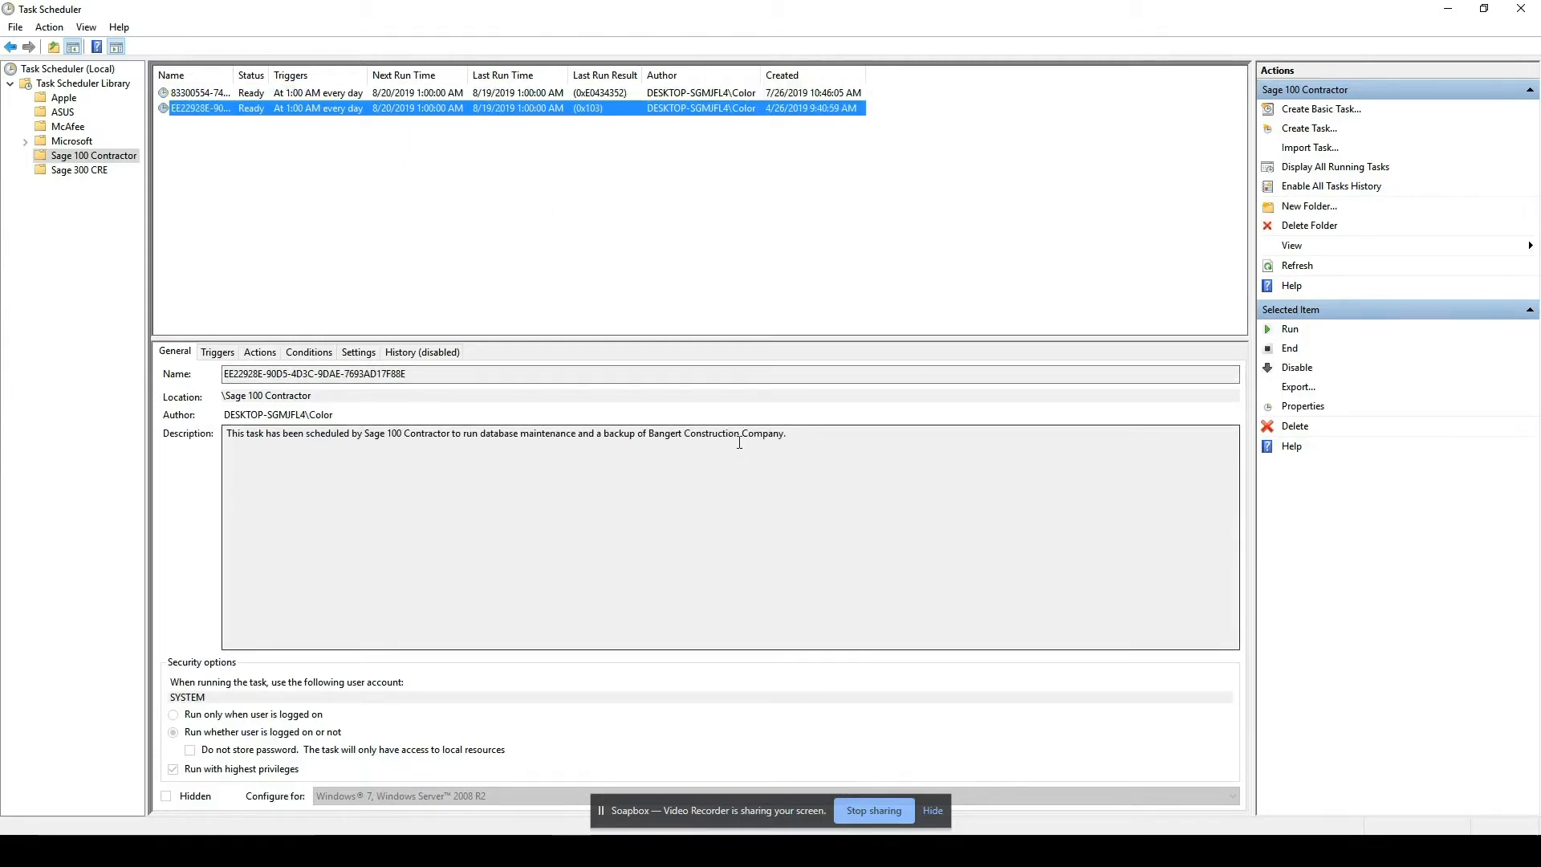
left_click(531, 93)
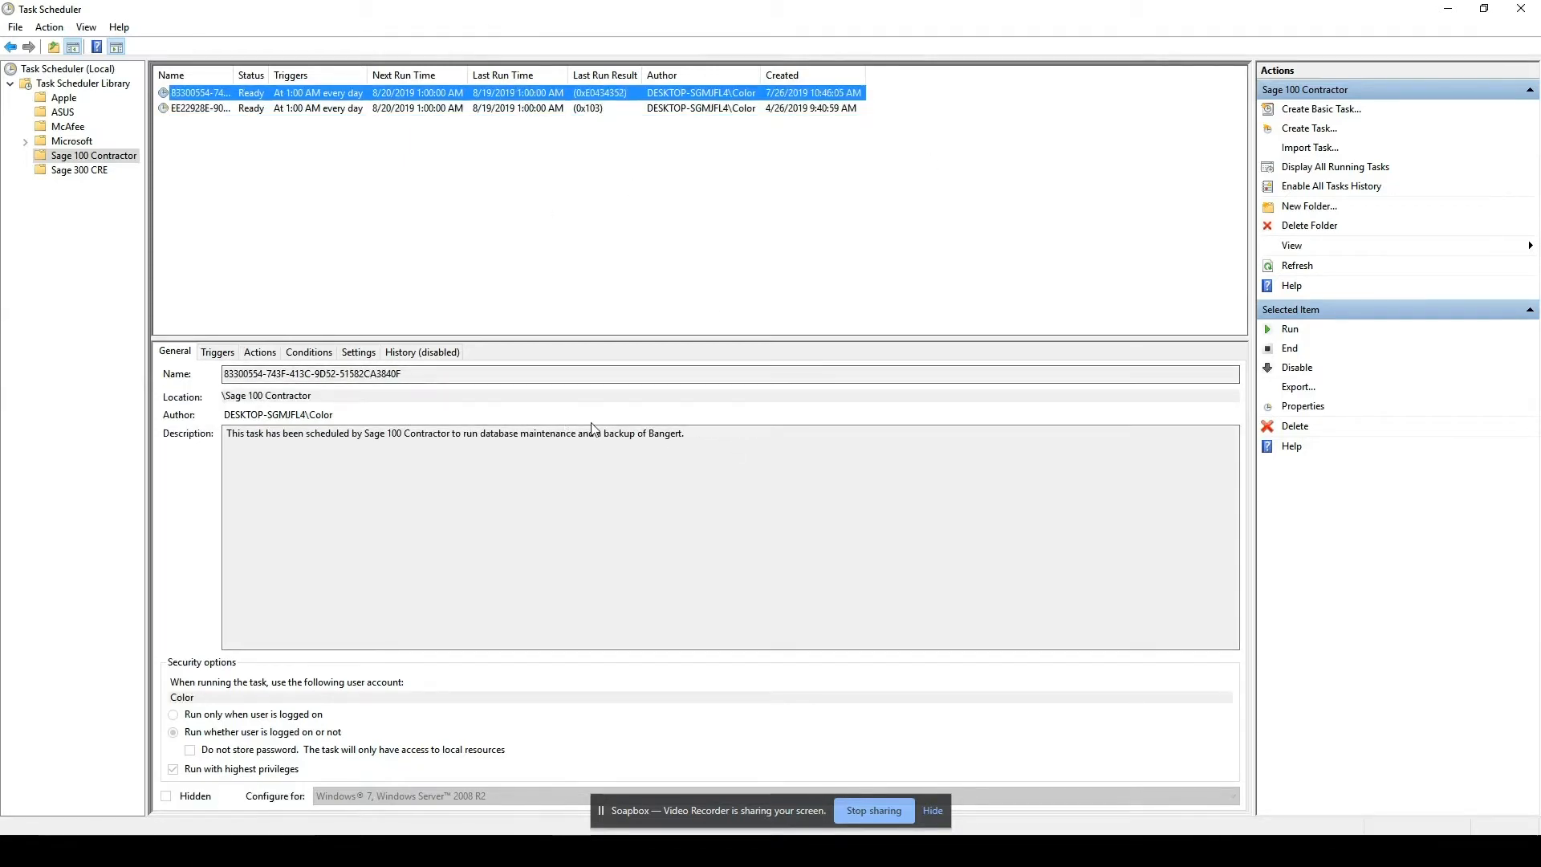
left_click(527, 111)
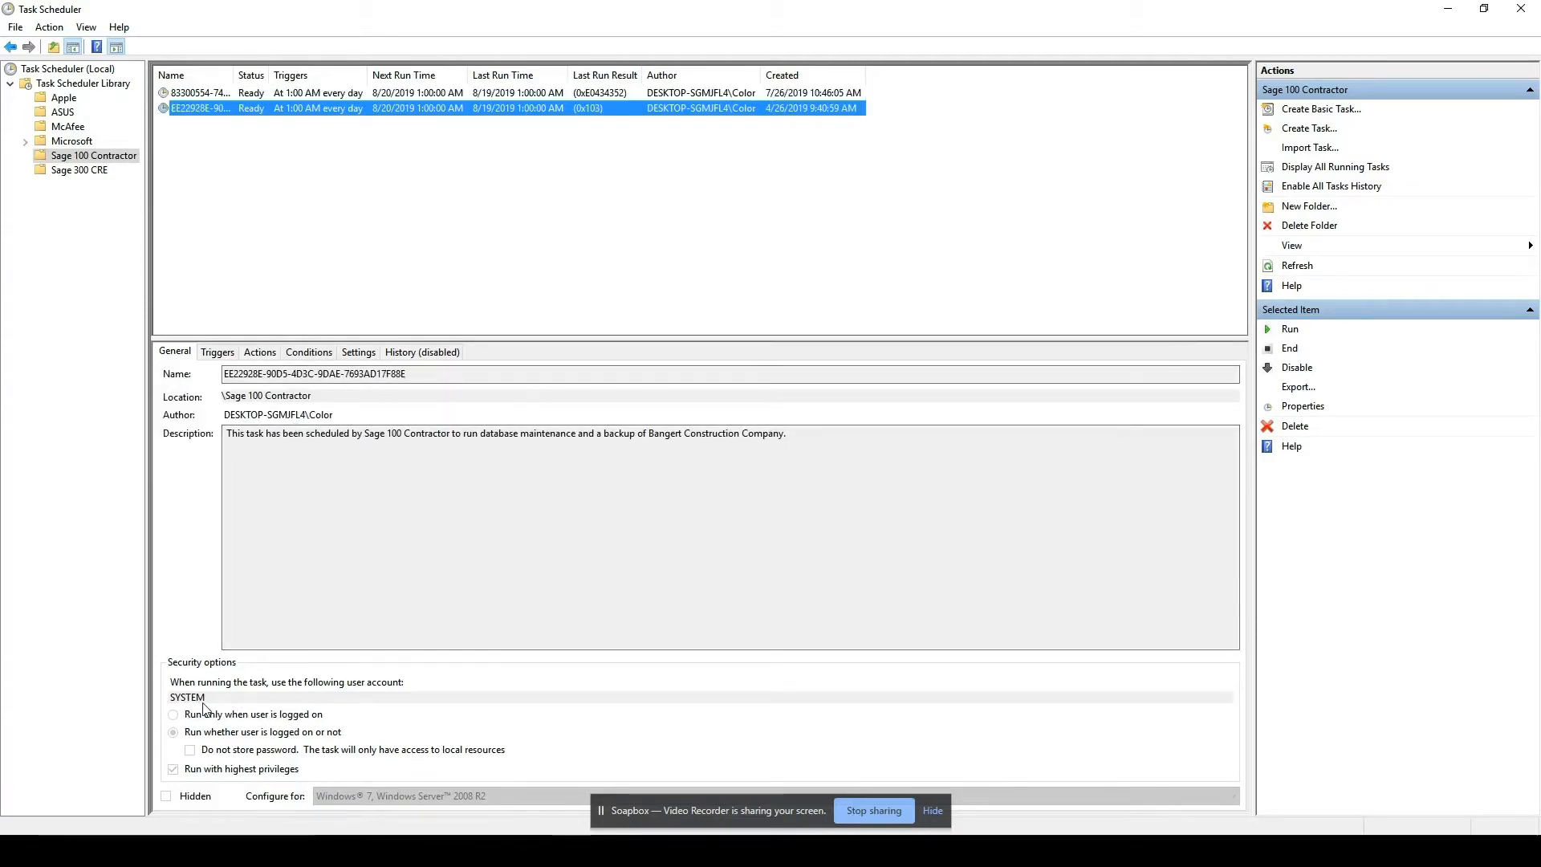
left_click(571, 95)
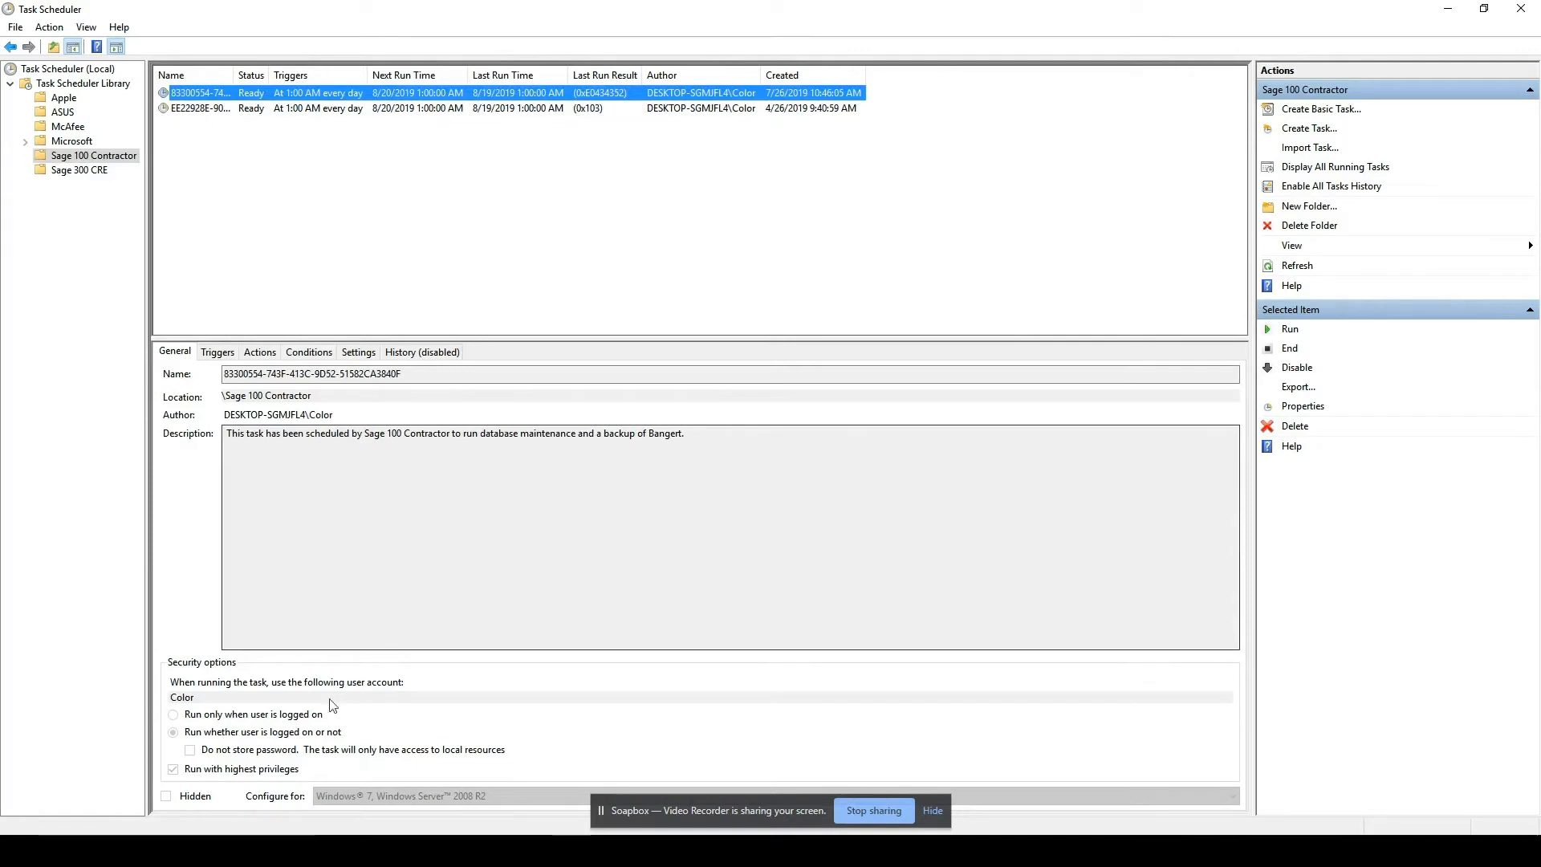
In the Bangert Construction Company backup task's properties, change the user account that runs the task to Color.
left_click(628, 111)
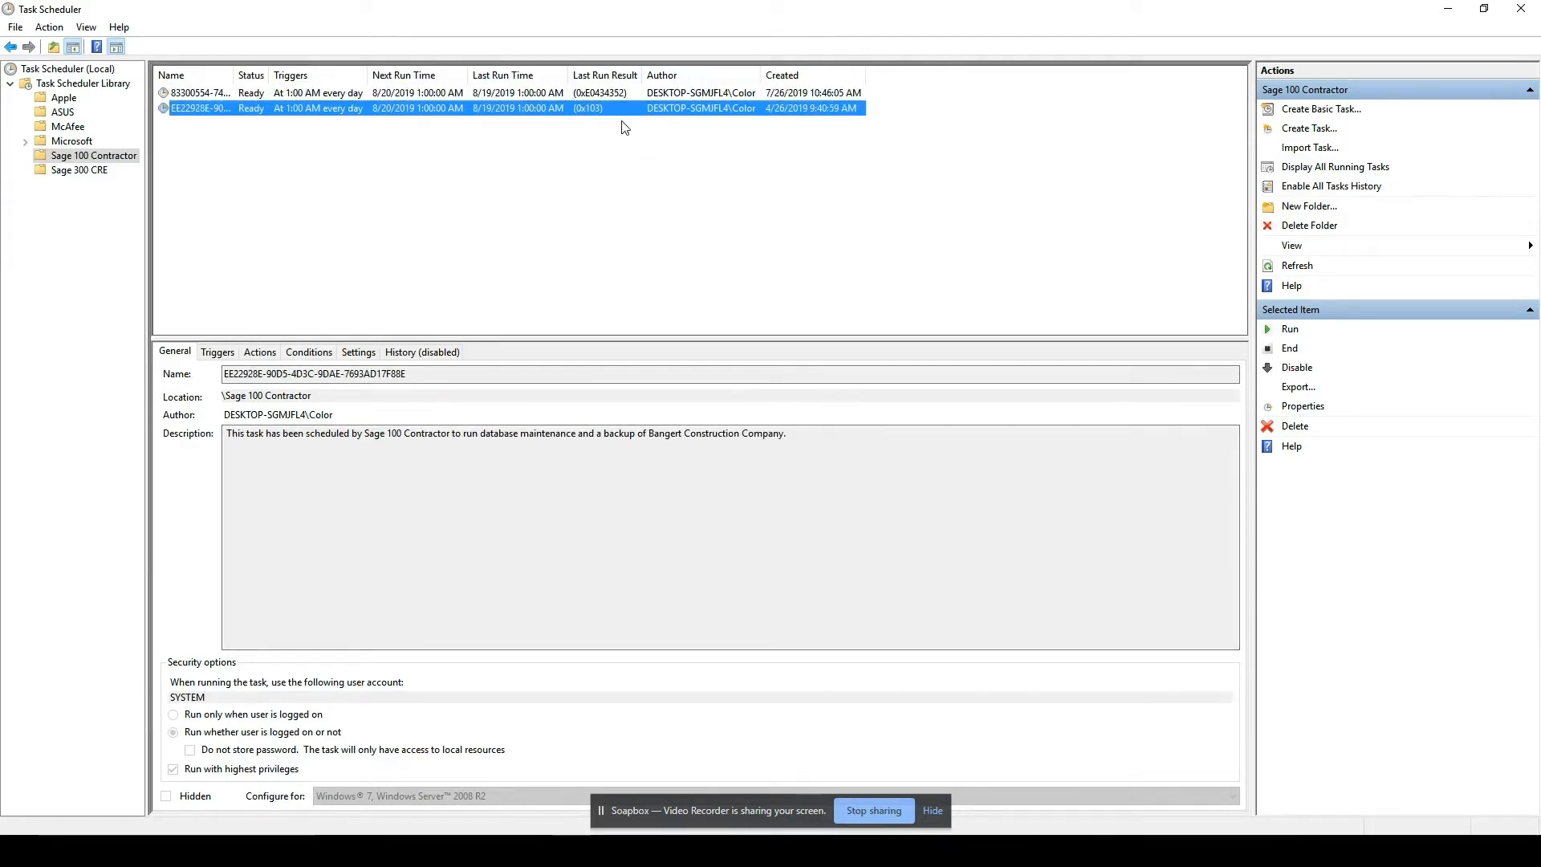
right_click(466, 110)
left_click(530, 191)
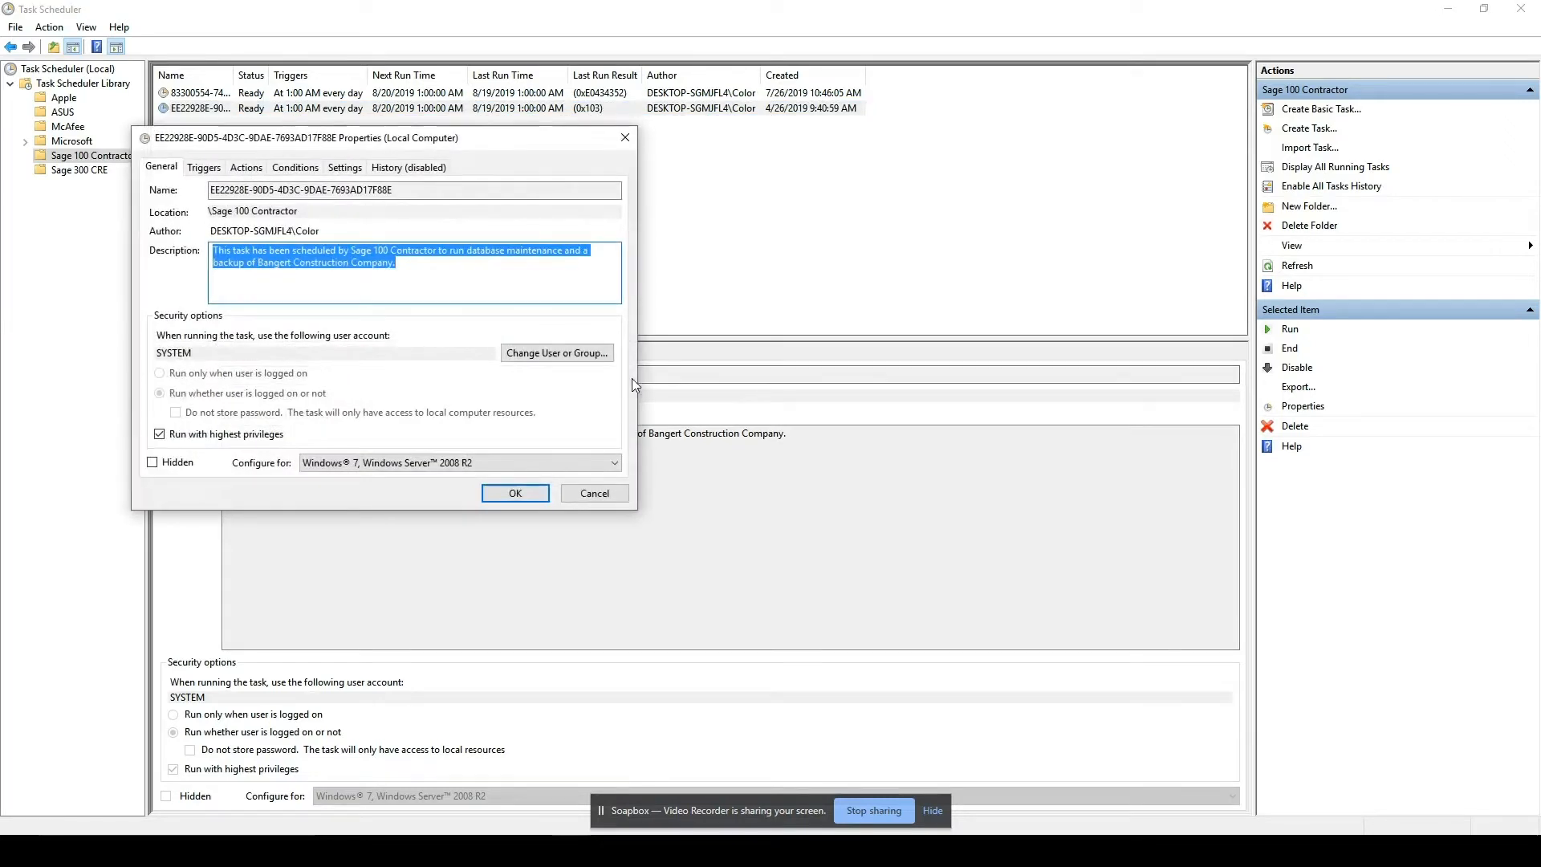
left_click(557, 353)
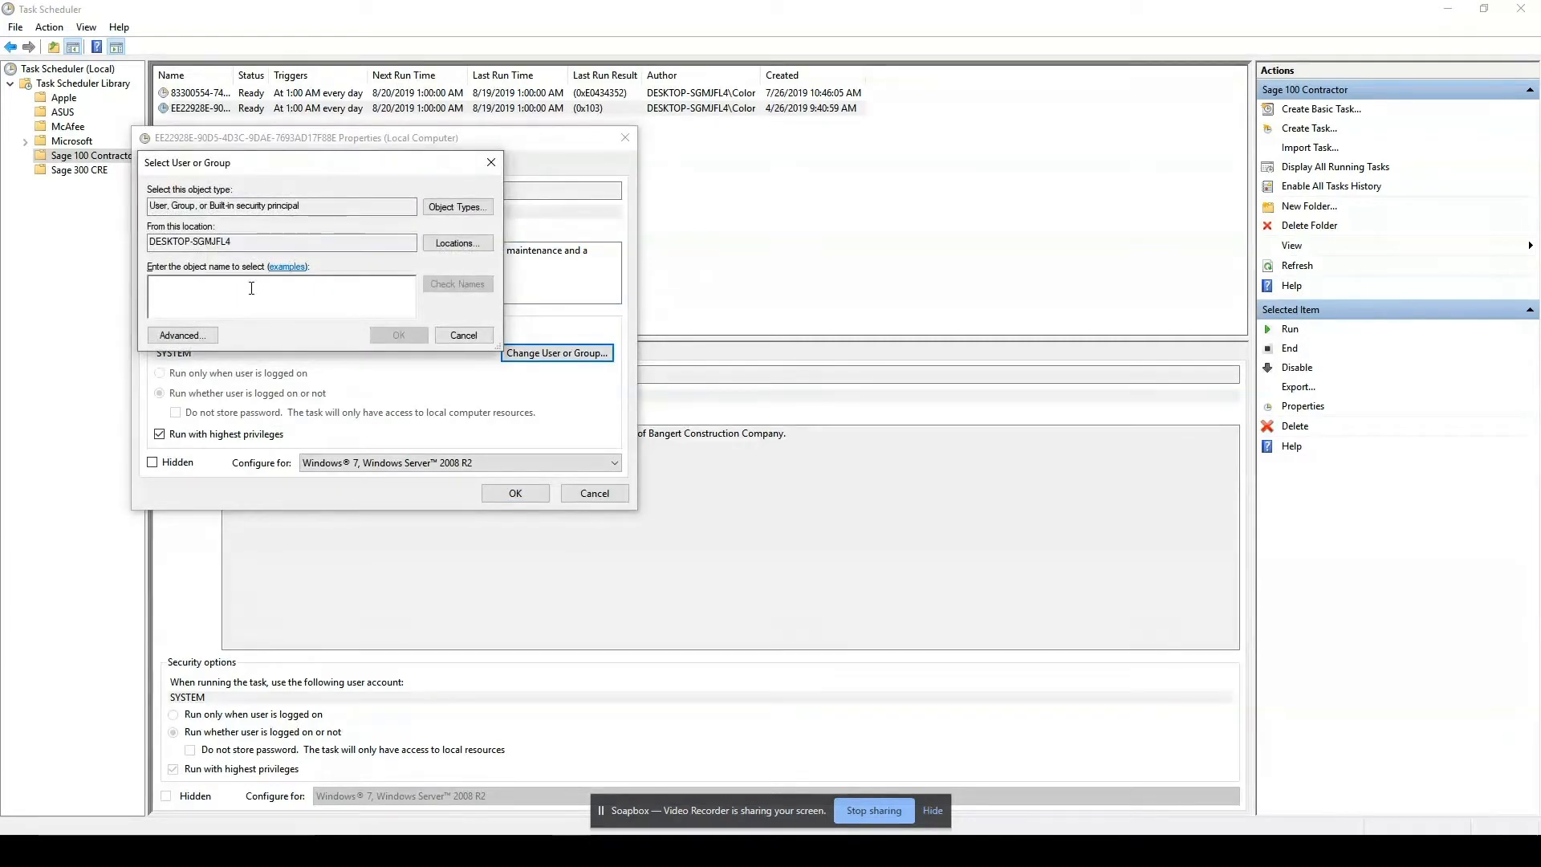
type("Color")
key("Return")
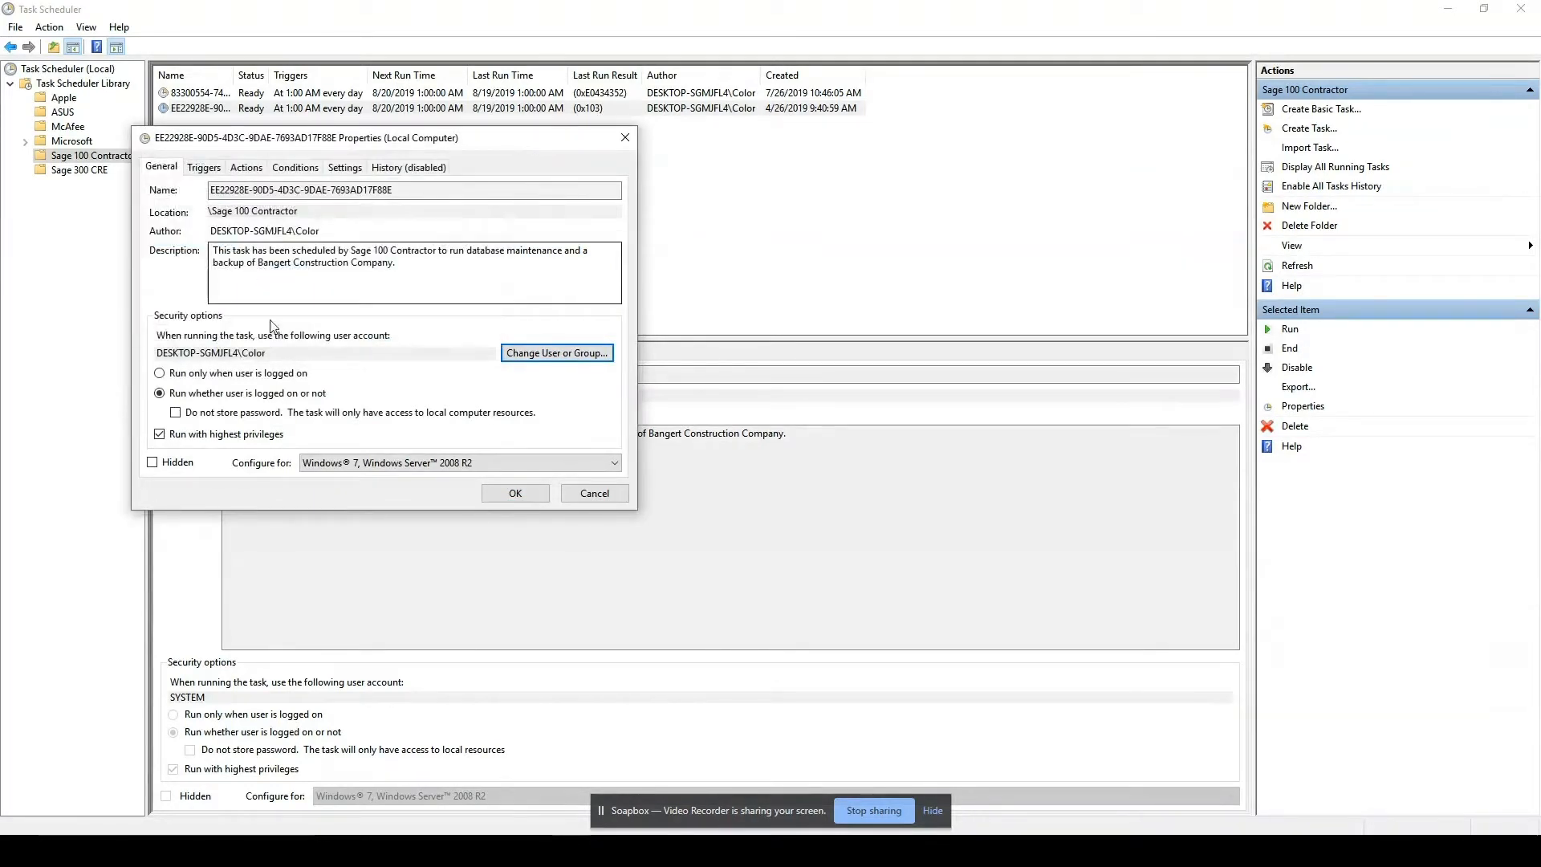
Save the Bangert Construction Company task's changed properties, authorizing them with the Windows account password.
left_click(520, 496)
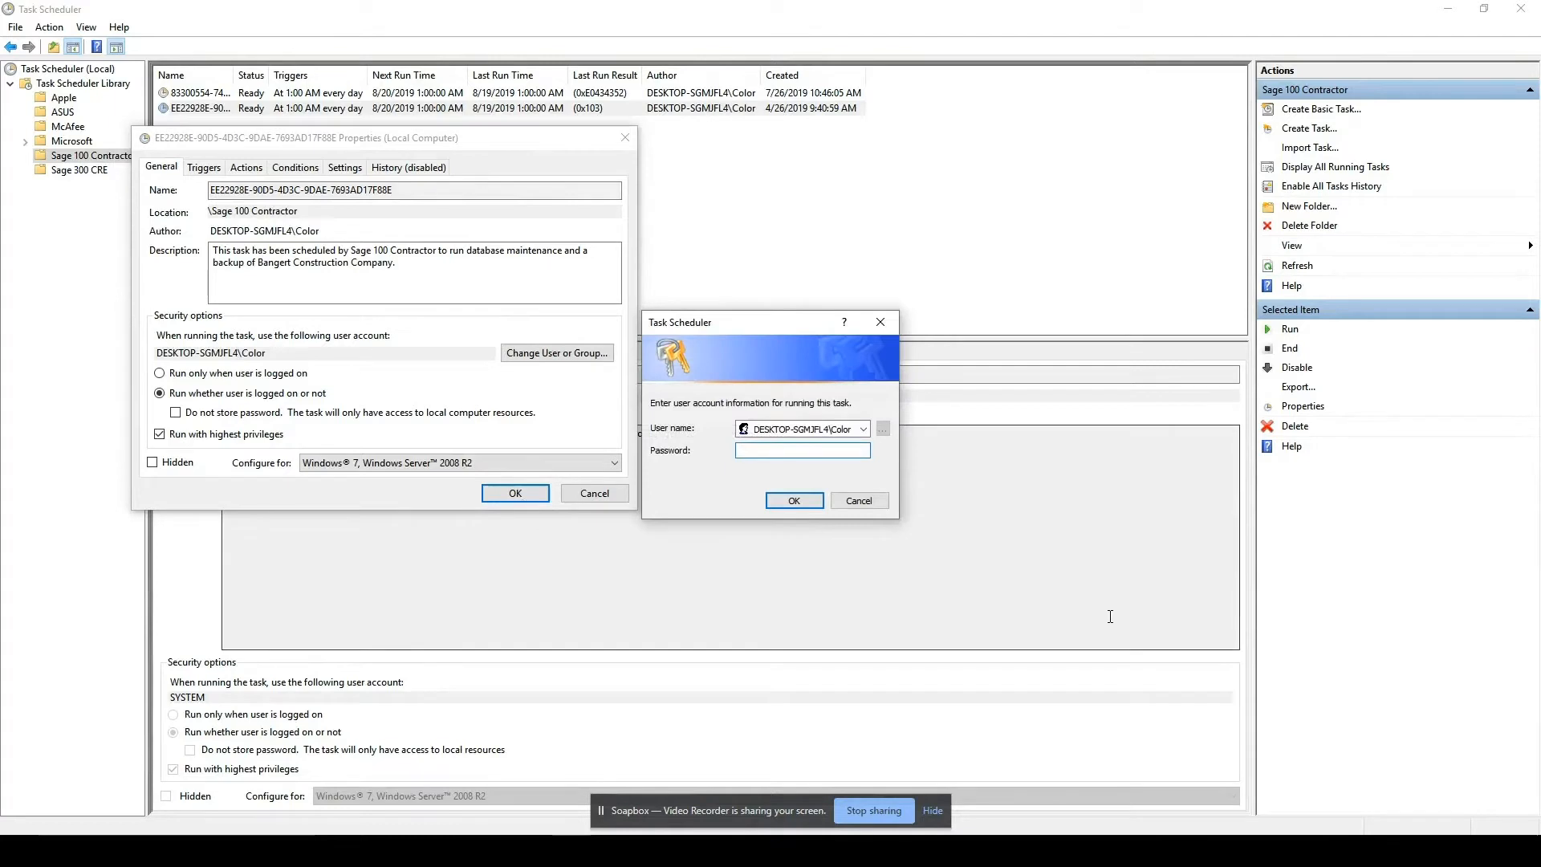
type("•")
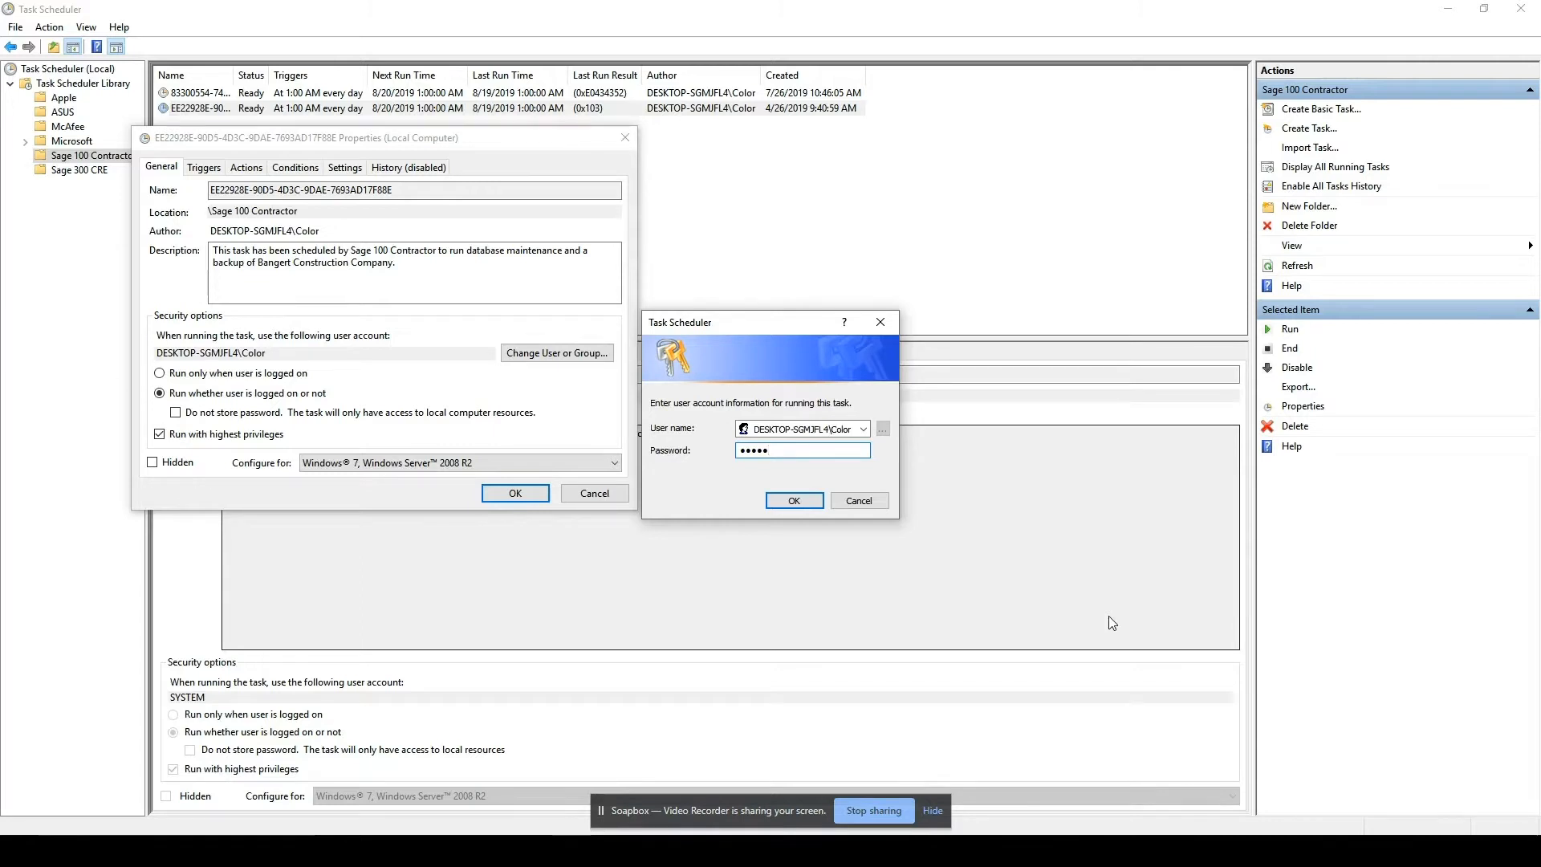
type("•••••••••")
left_click(793, 500)
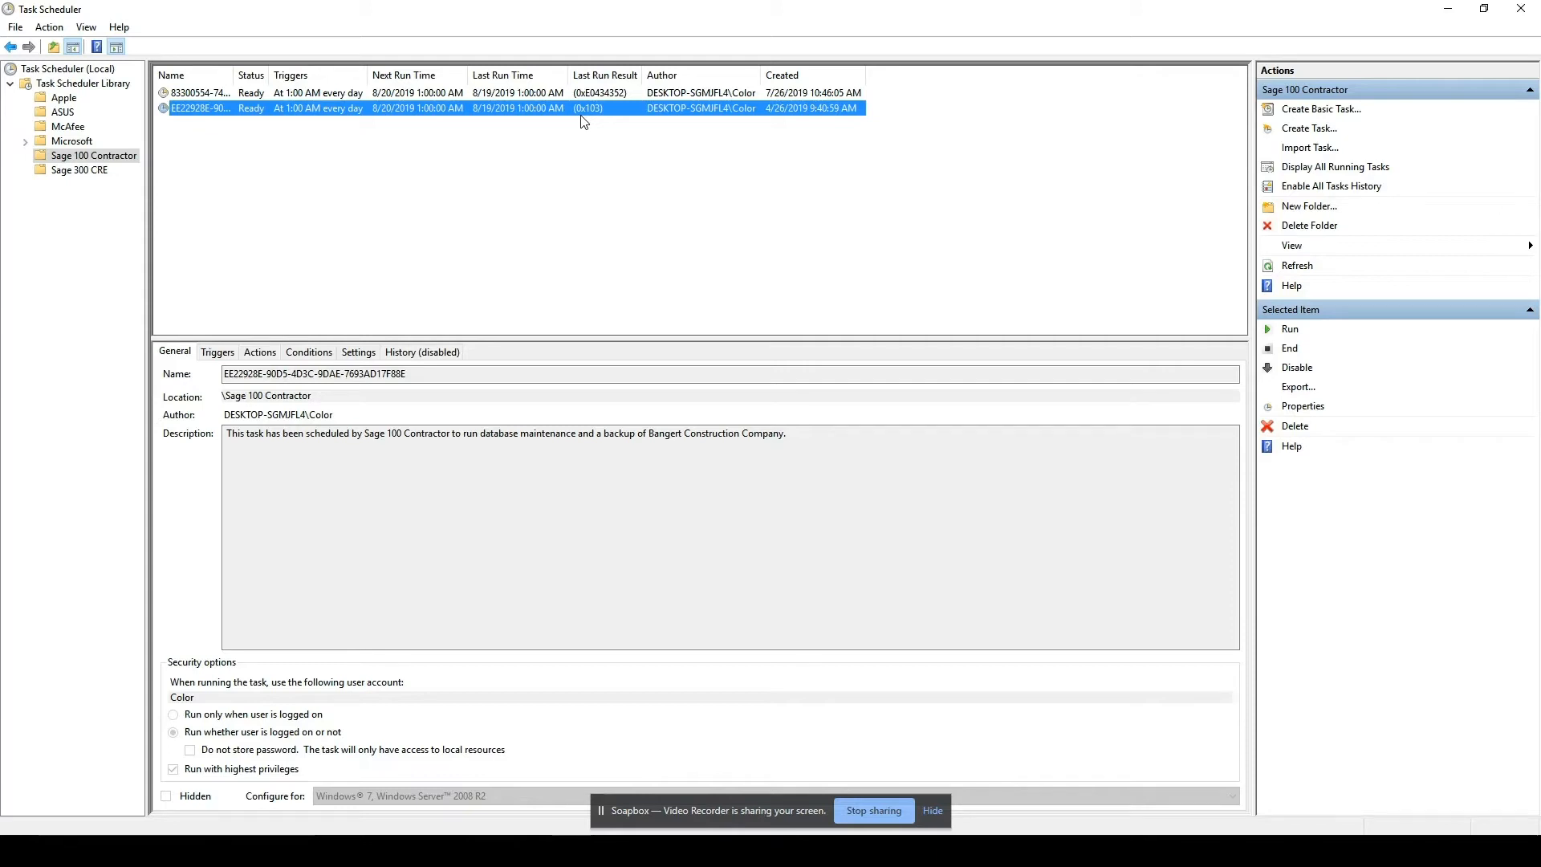
Run the Bangert and Bangert Construction Company backup tasks on demand, widening the Status column to read each task's full status.
left_click(746, 93)
left_click(746, 108)
left_click(812, 94)
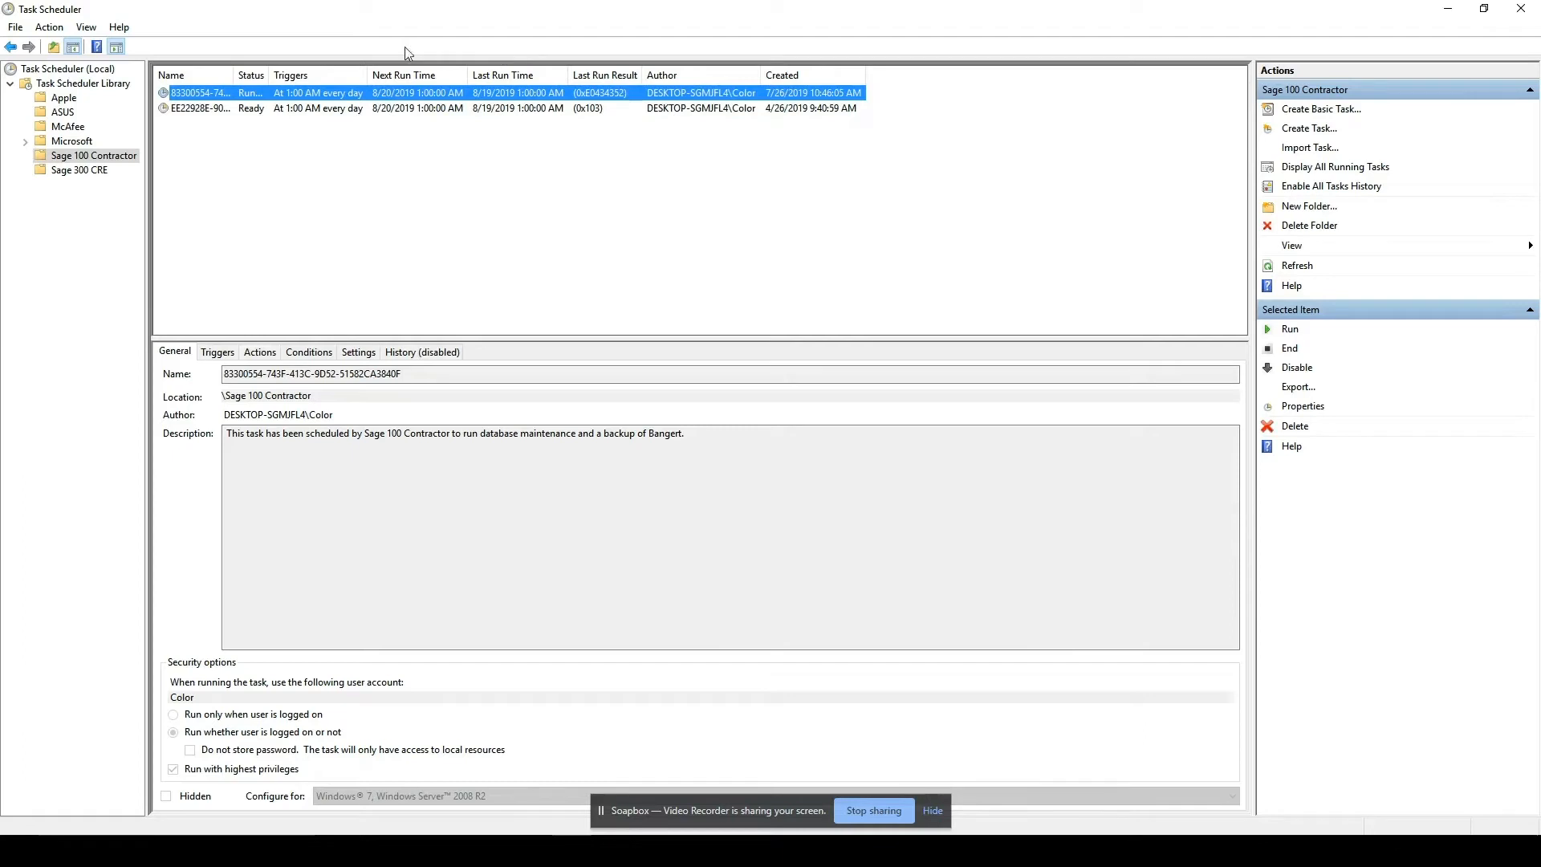
left_click(416, 110)
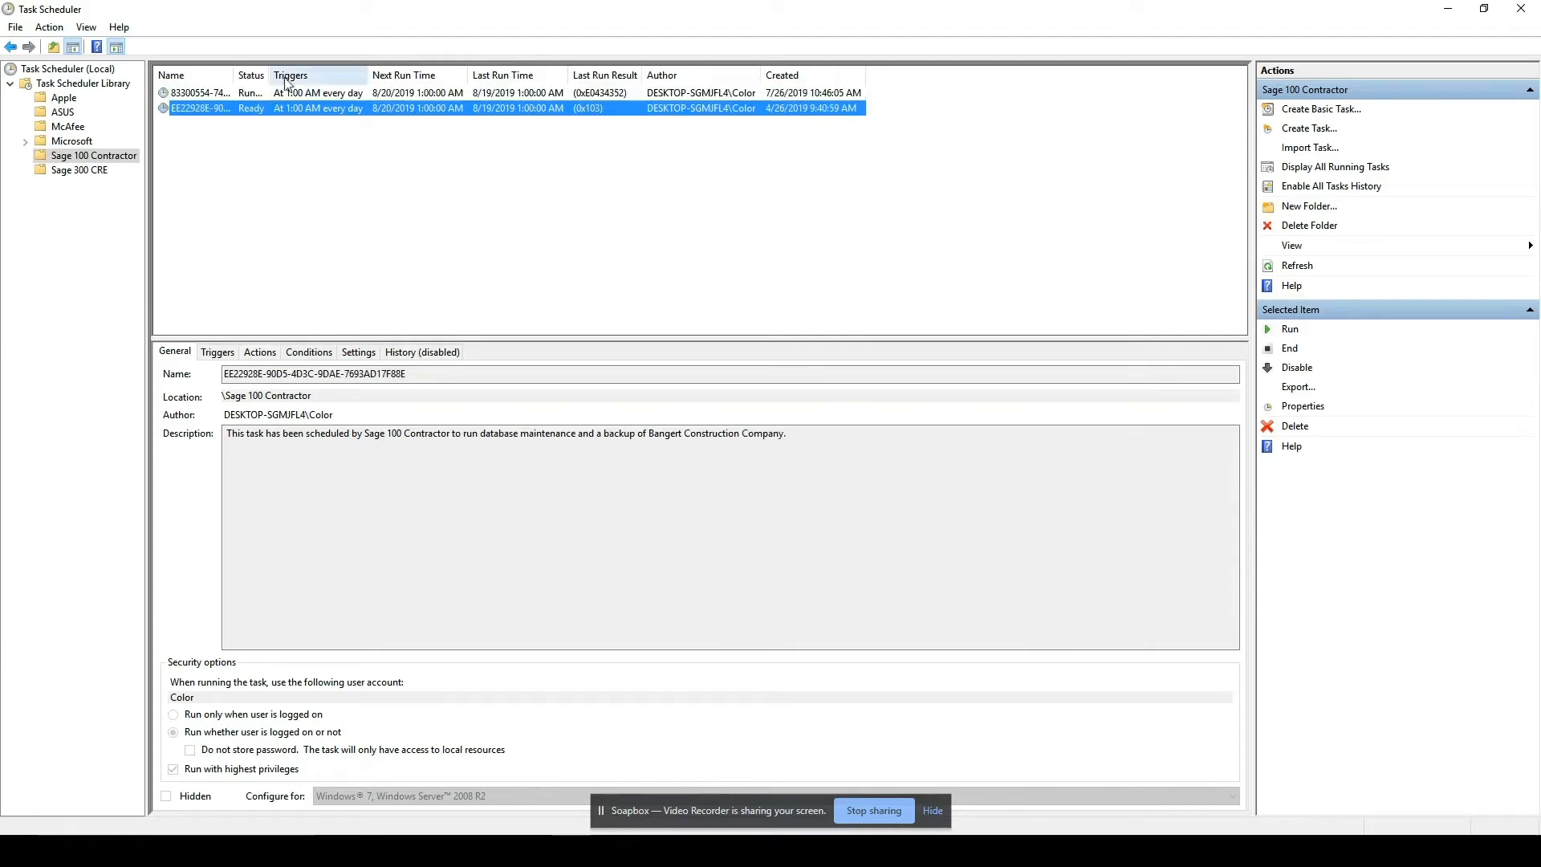
left_click_drag(269, 71, 340, 71)
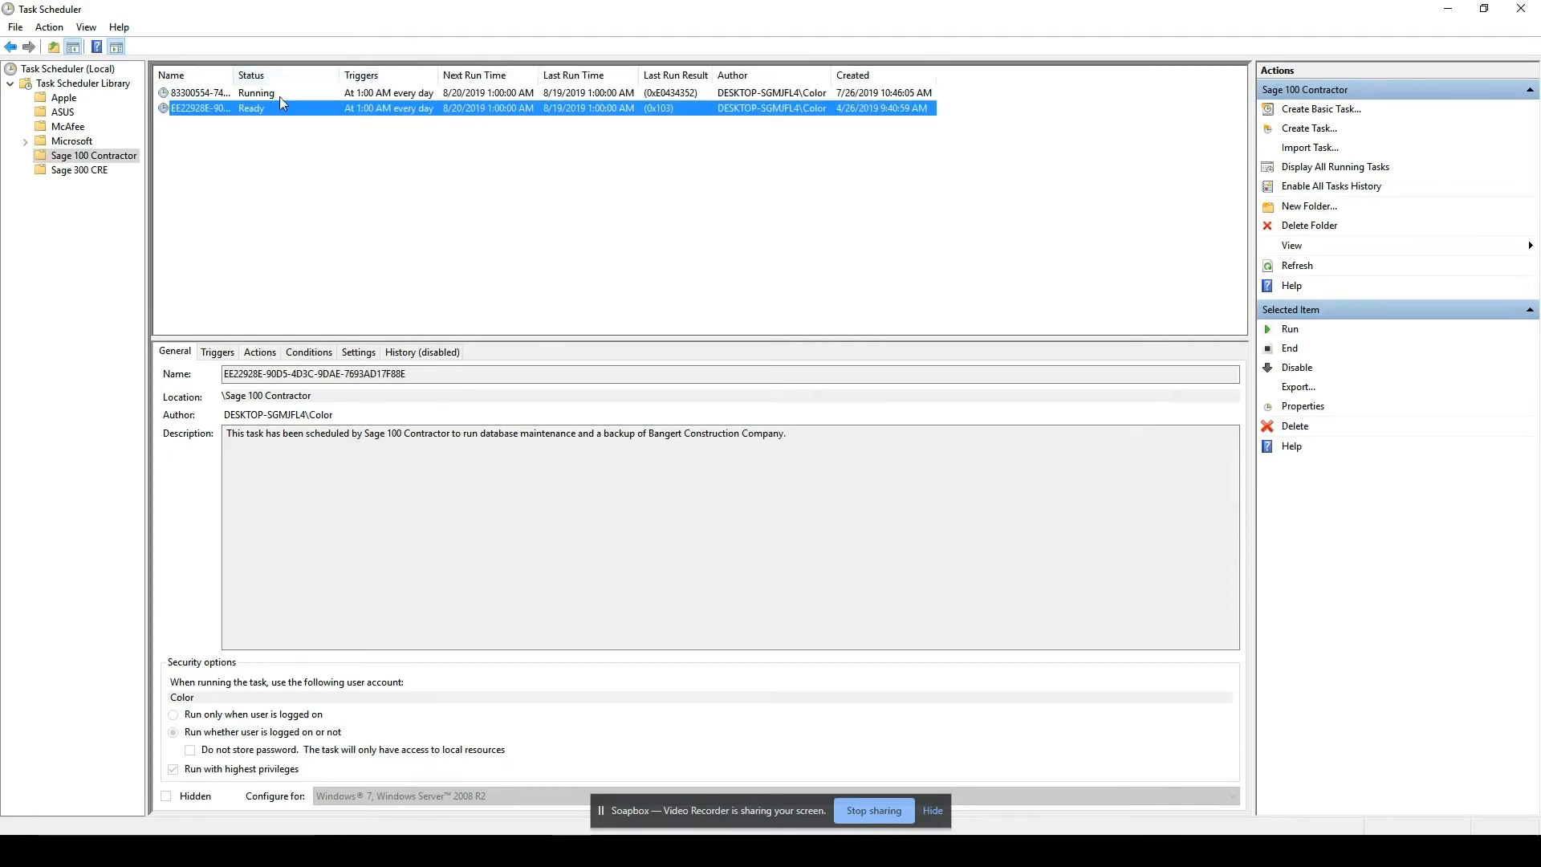
left_click(1285, 329)
In File Explorer, open the Sage100Con\Backup\Nightly folder on drive D: to check for new backup files, and minimize the window.
left_click(104, 850)
type("file")
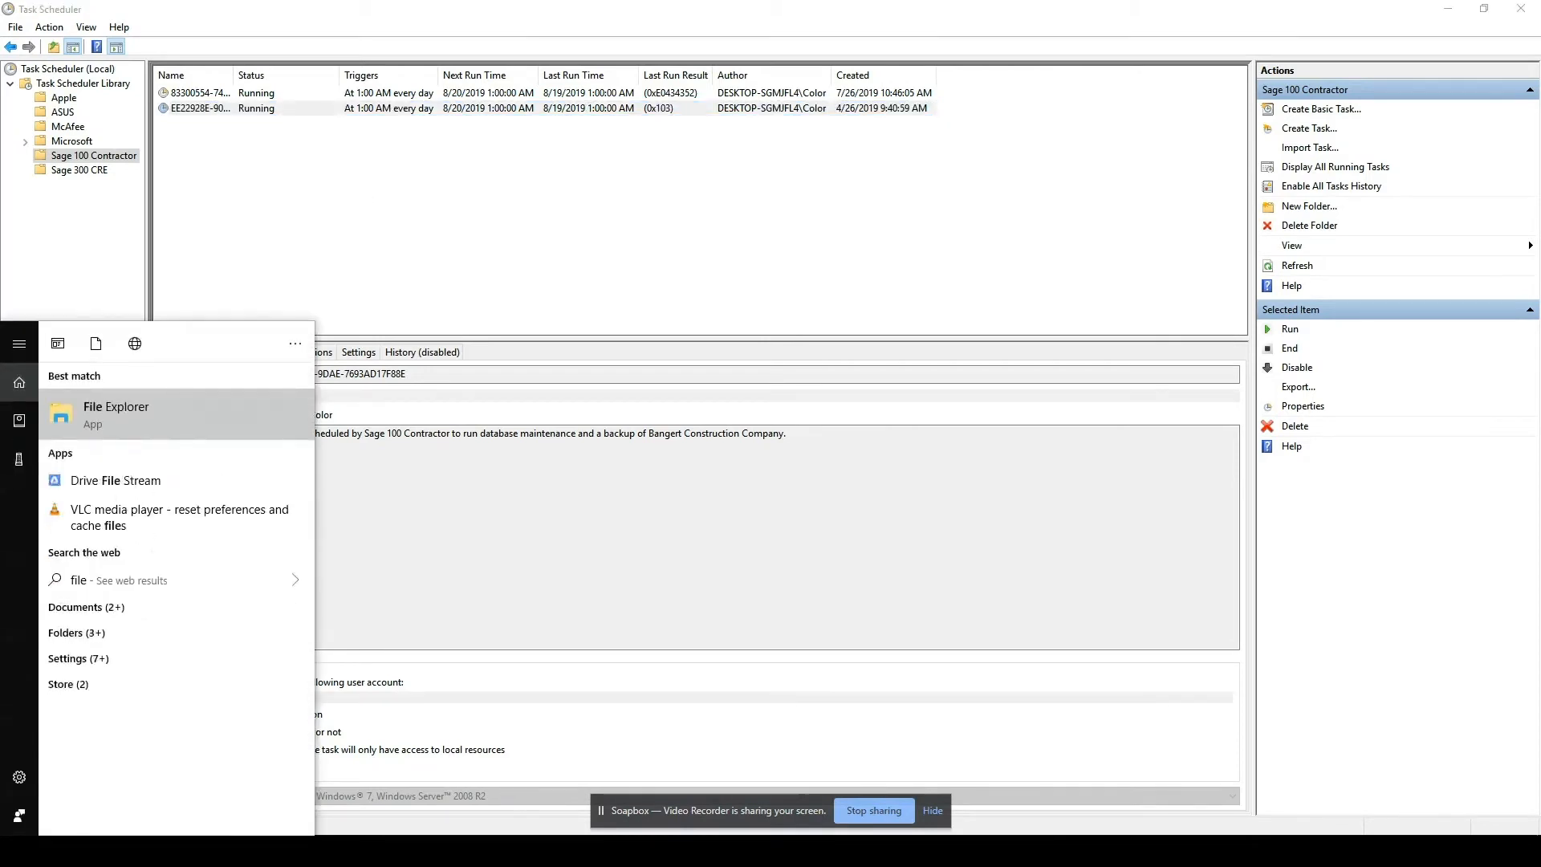
left_click(142, 422)
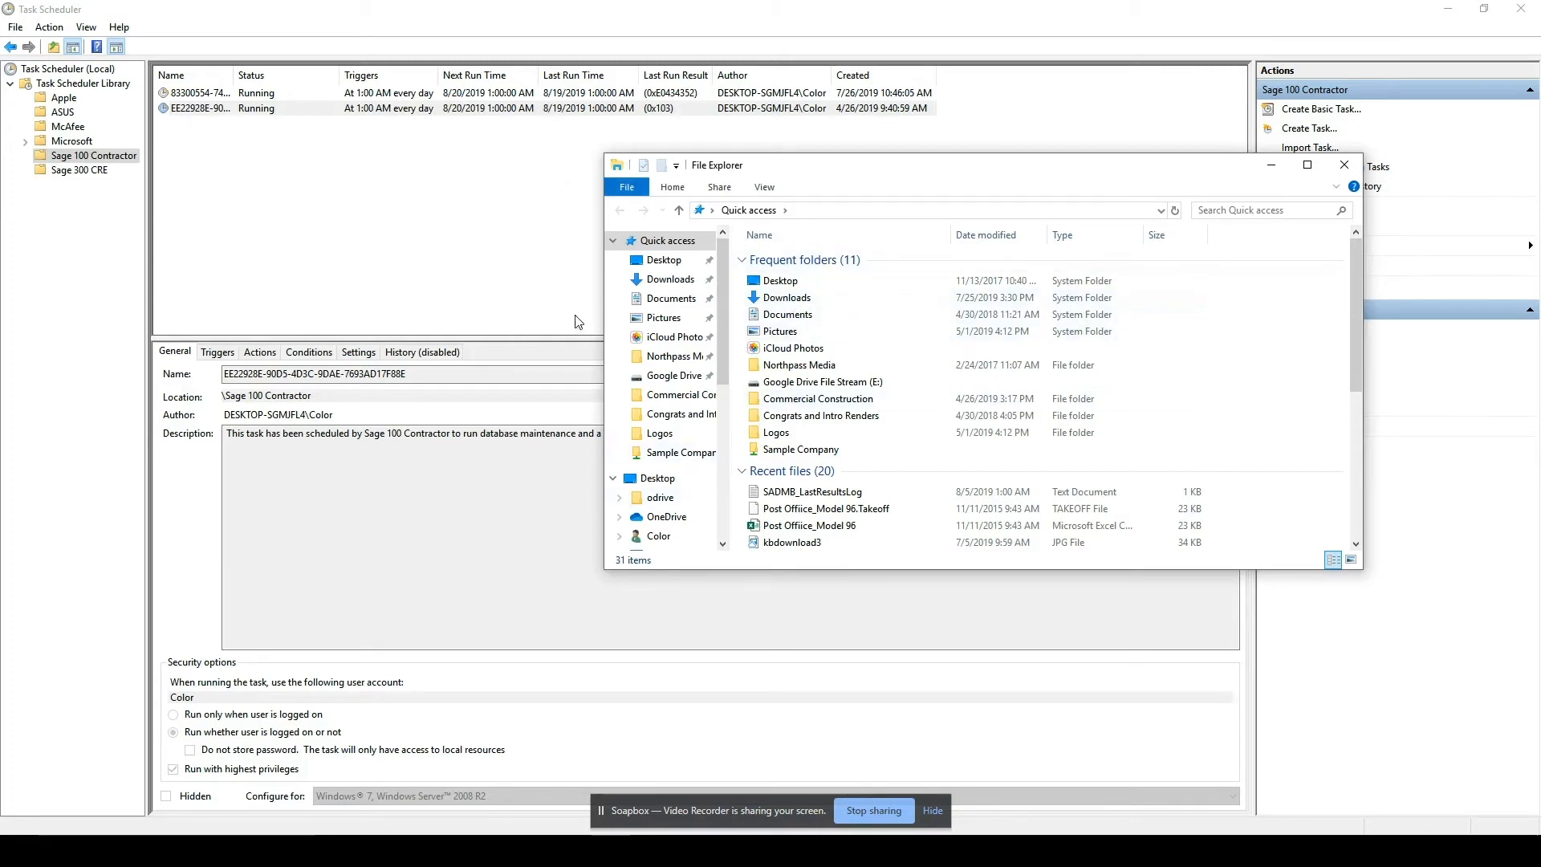
scroll(694, 470, "down", 1)
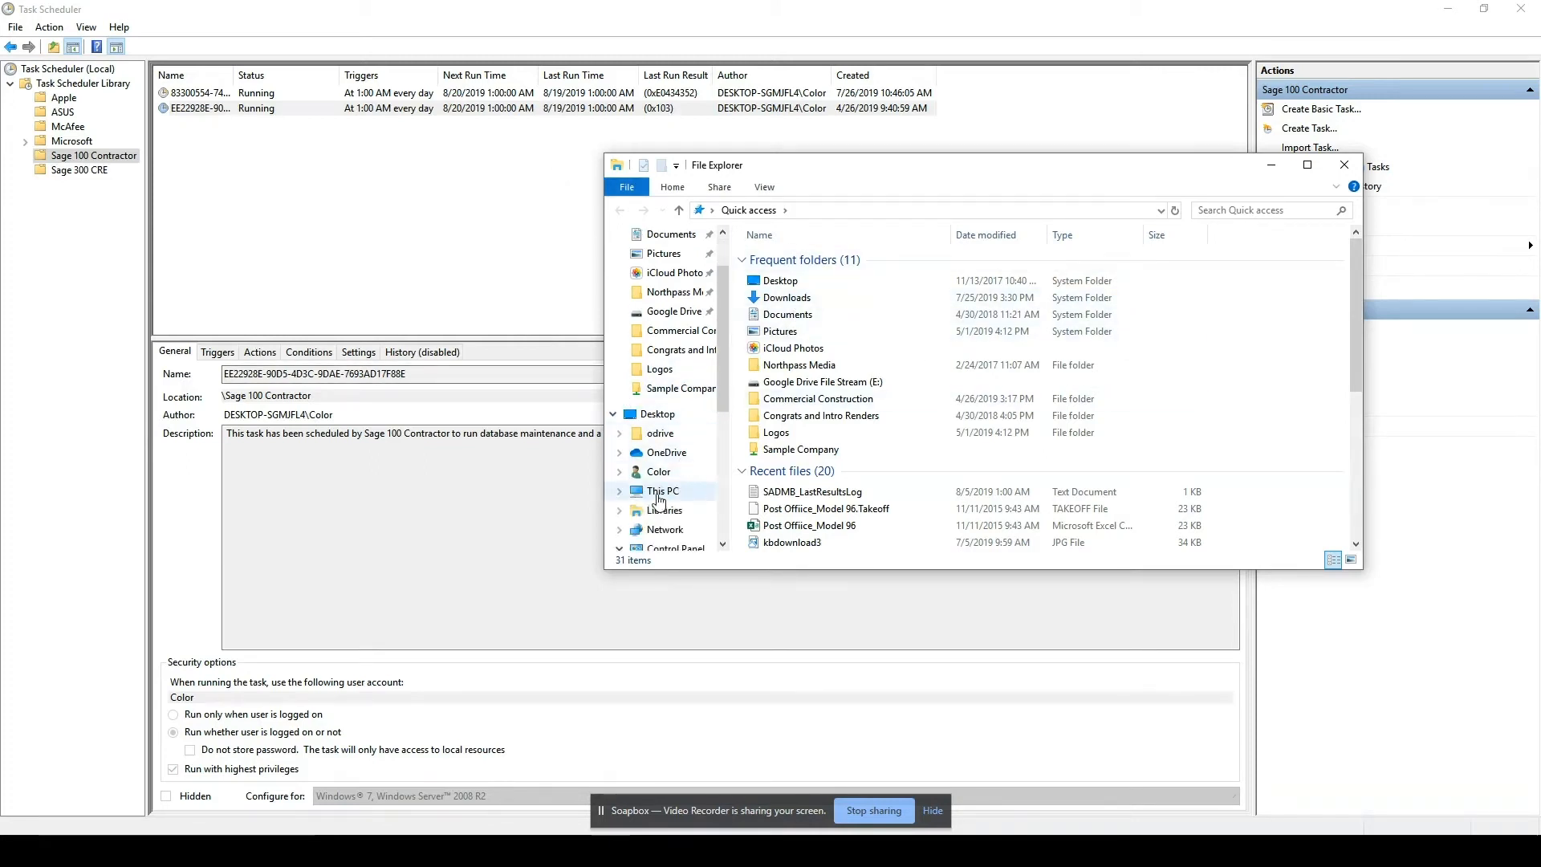
left_click(659, 499)
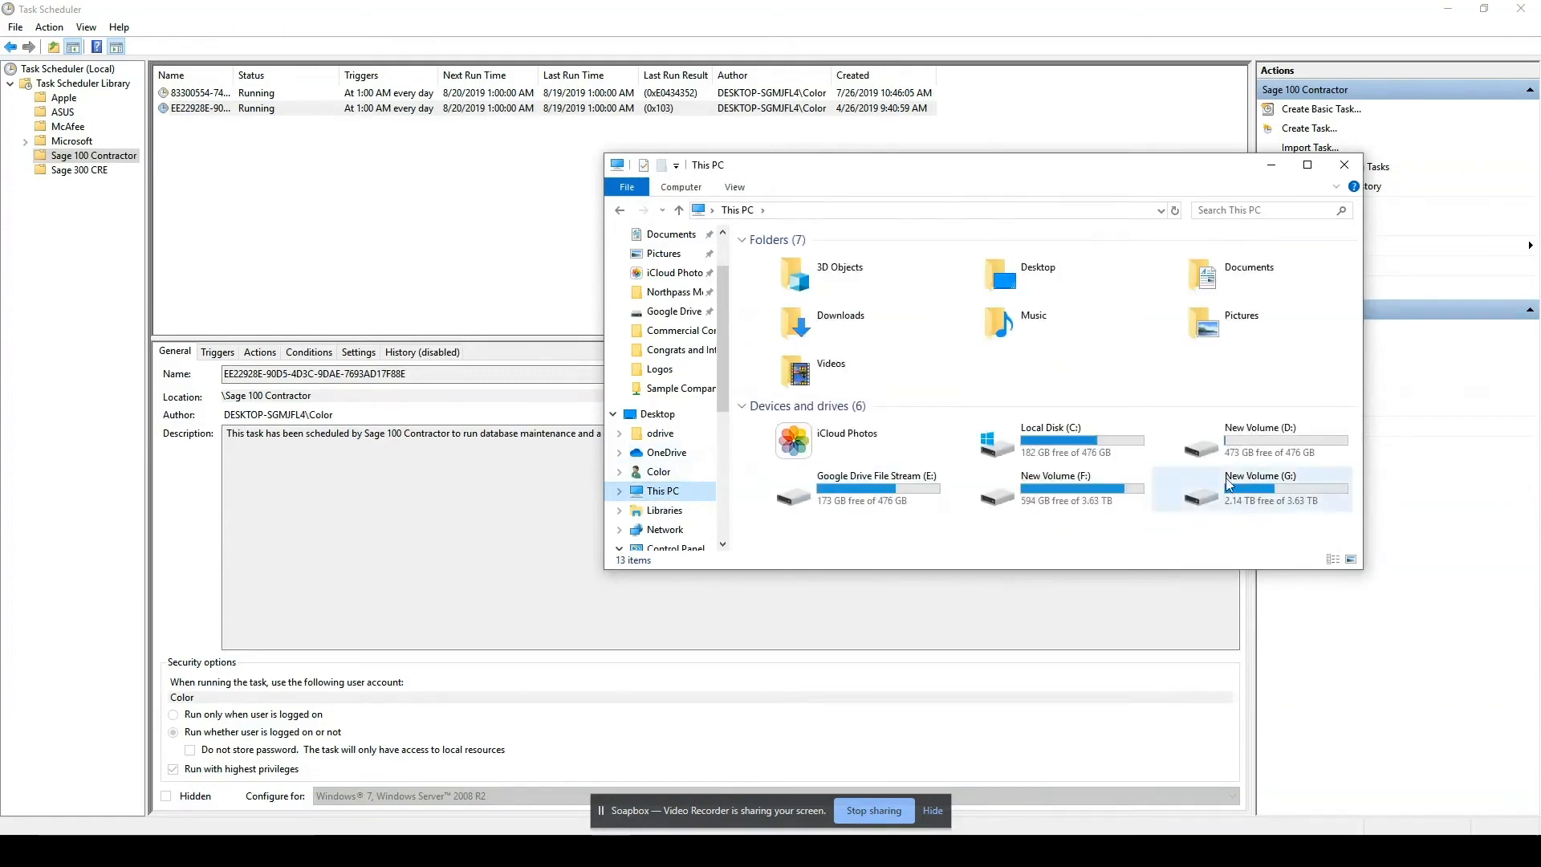
double_click(1252, 433)
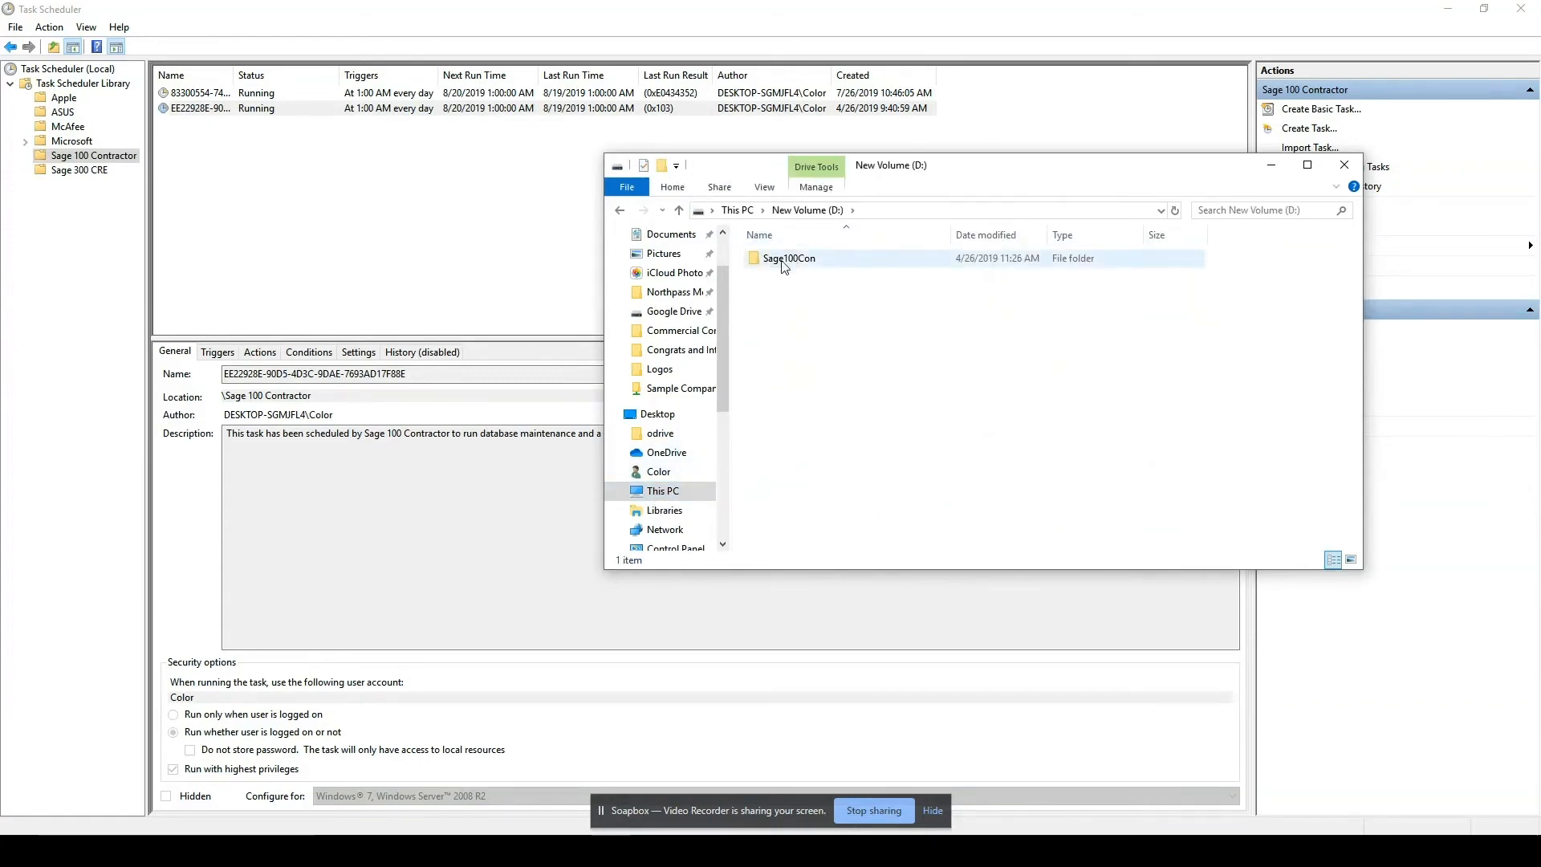
double_click(784, 262)
double_click(780, 260)
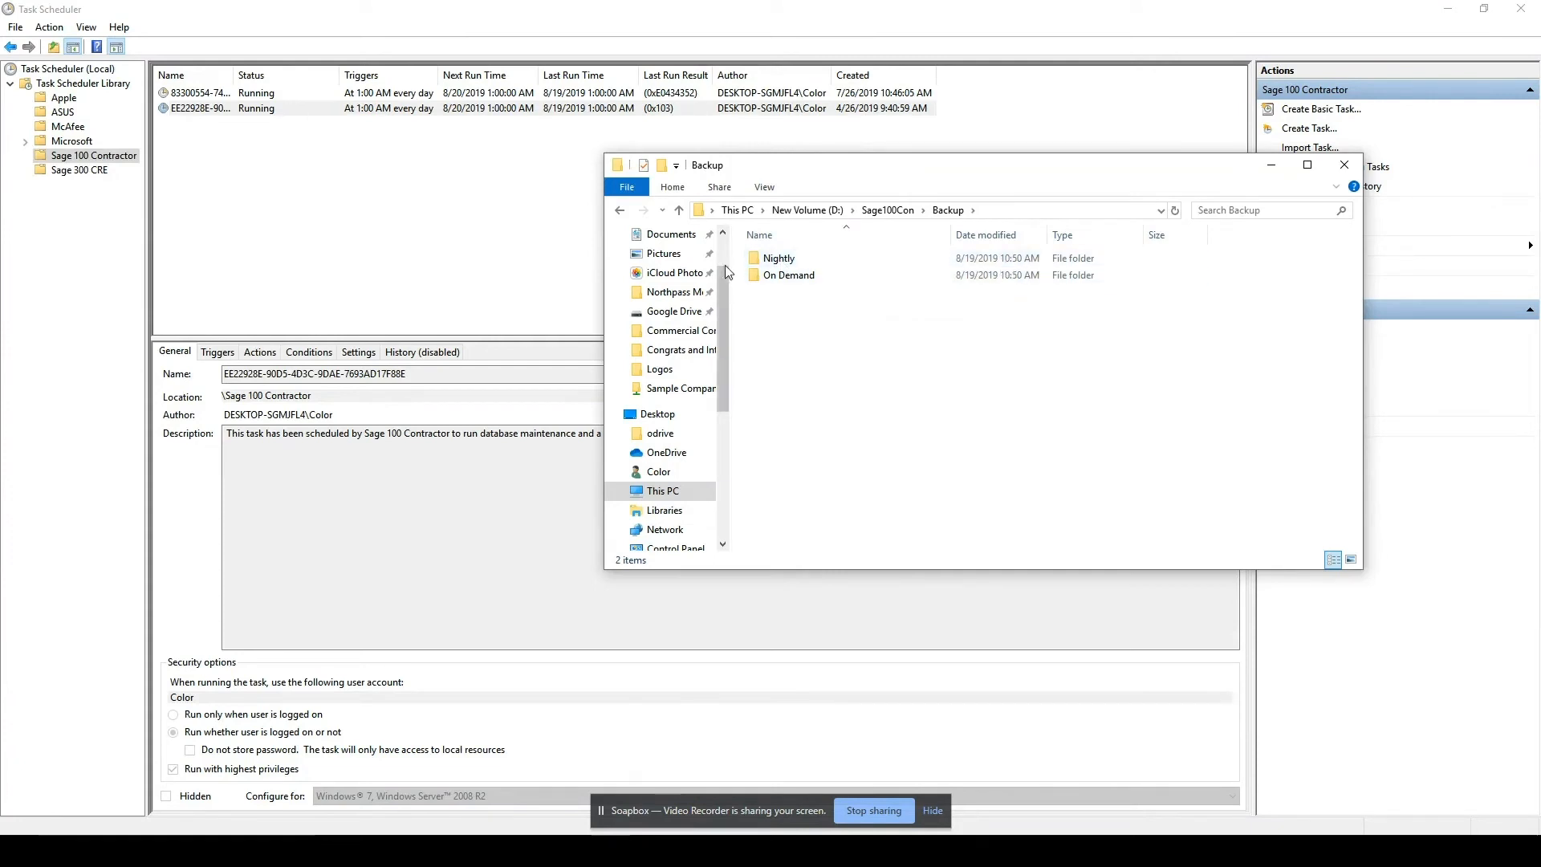
double_click(765, 260)
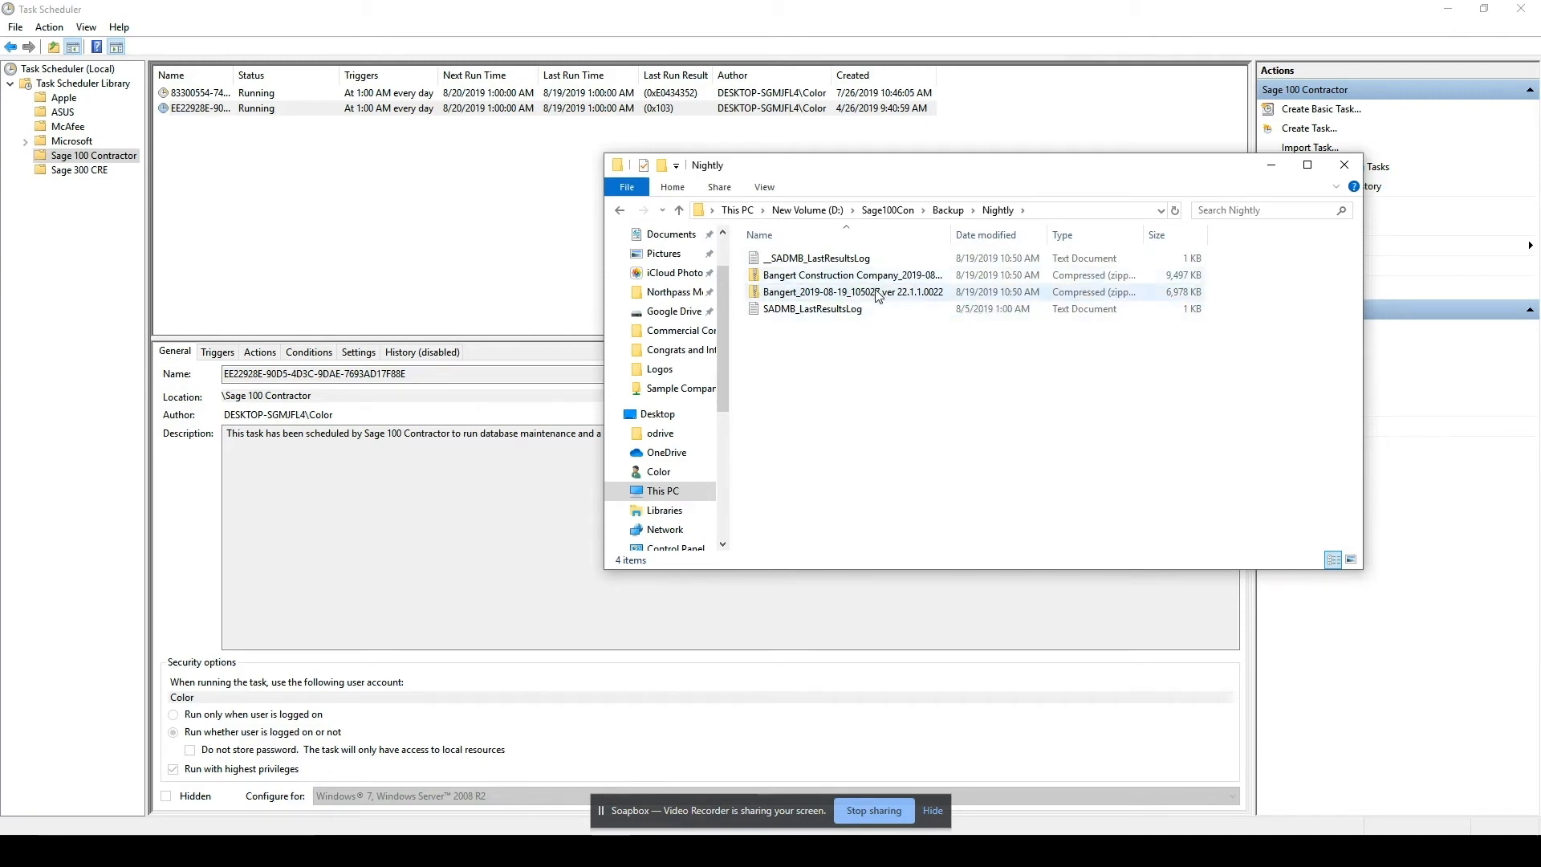
left_click(1271, 167)
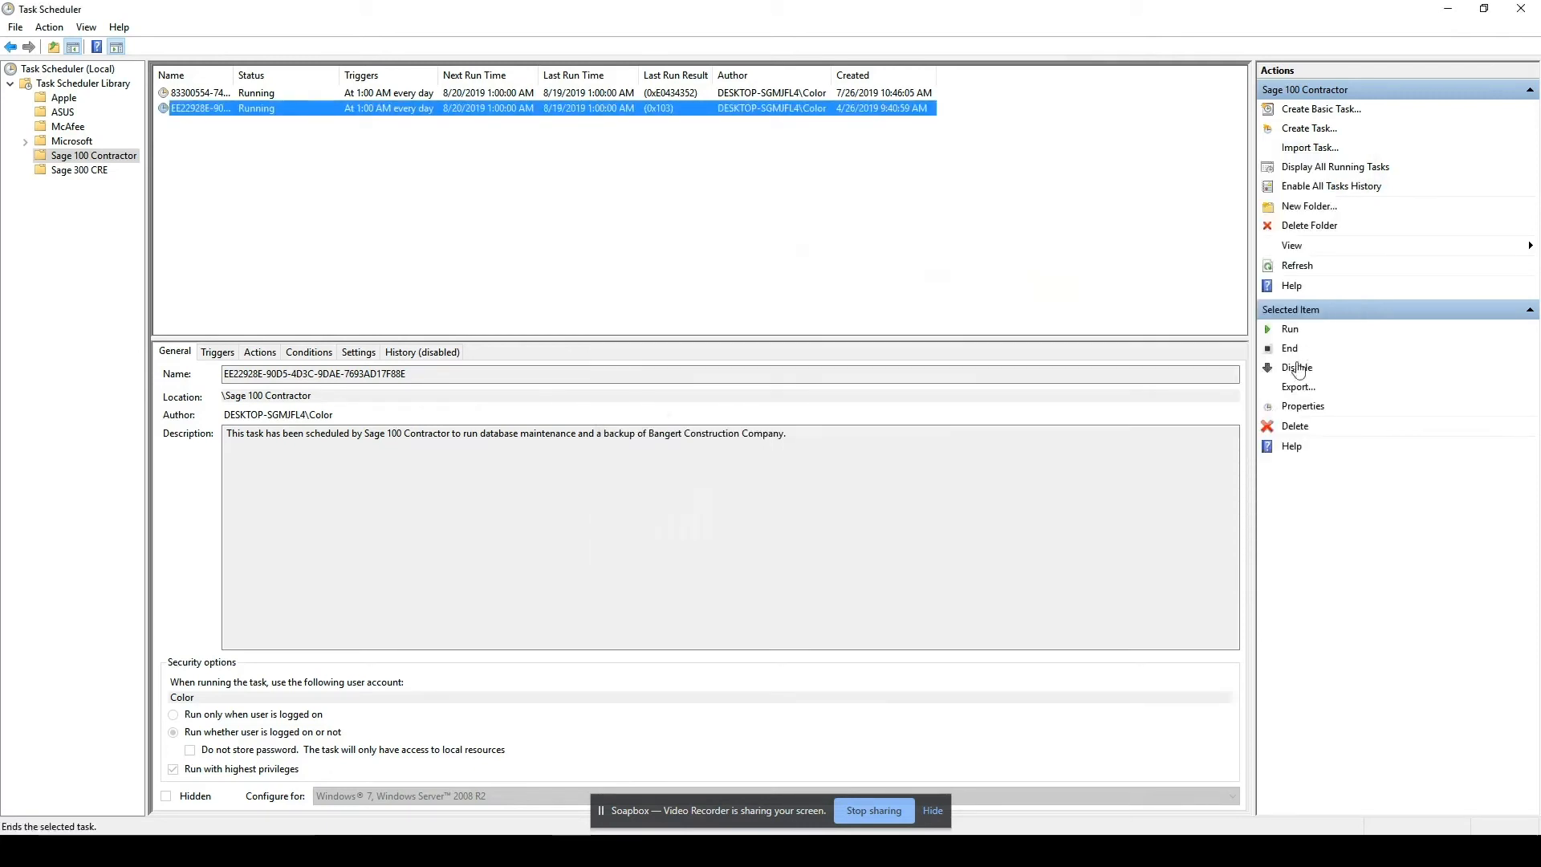
Refresh the scheduled task list, widen the Last Run Result column to read both tasks' results, and close Task Scheduler.
left_click(1293, 268)
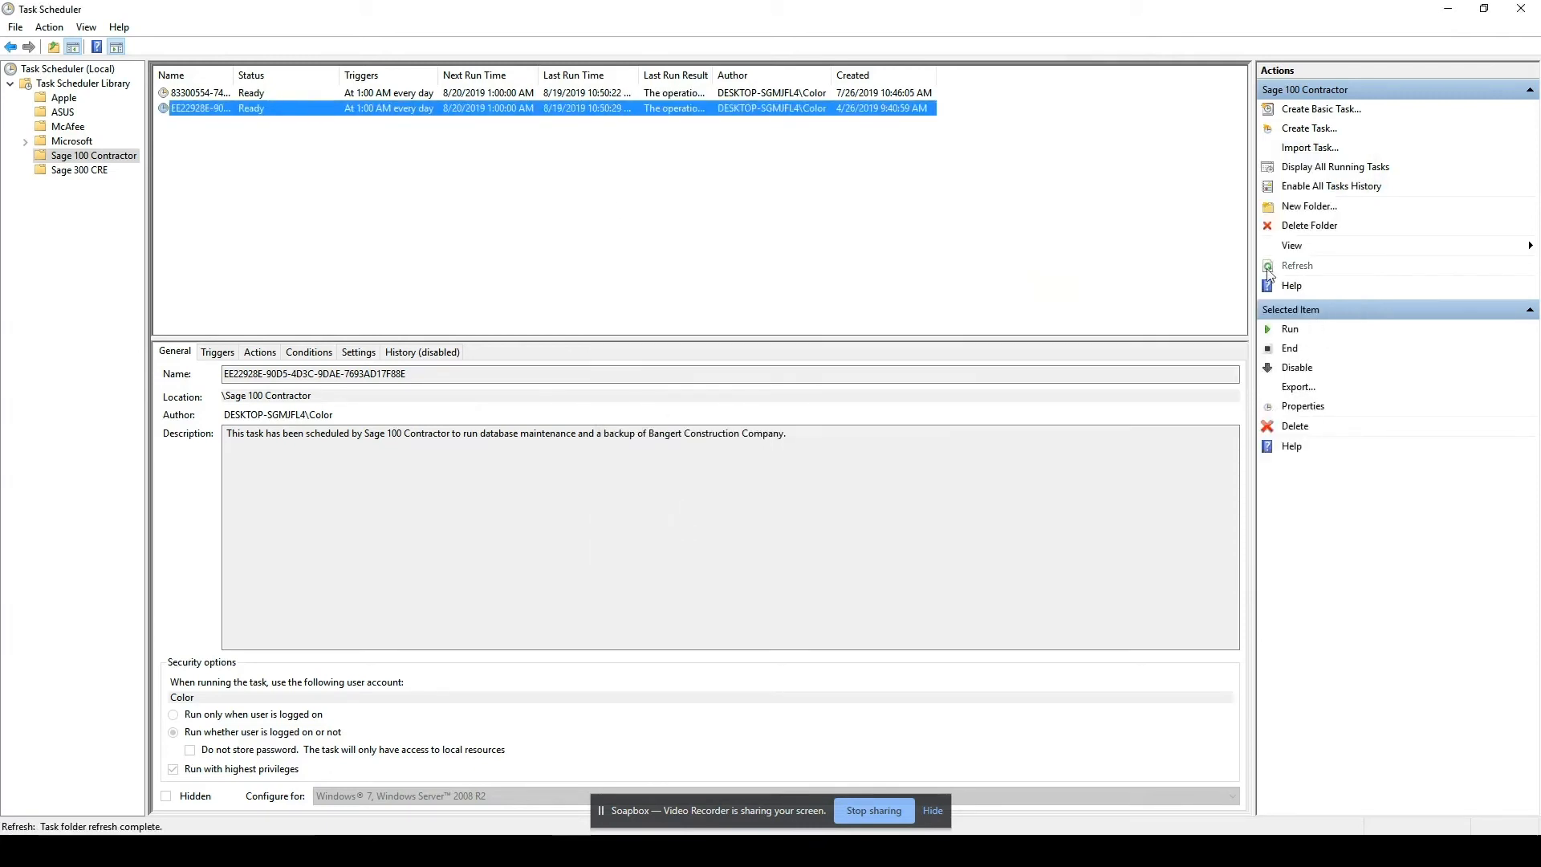
left_click_drag(713, 75, 879, 72)
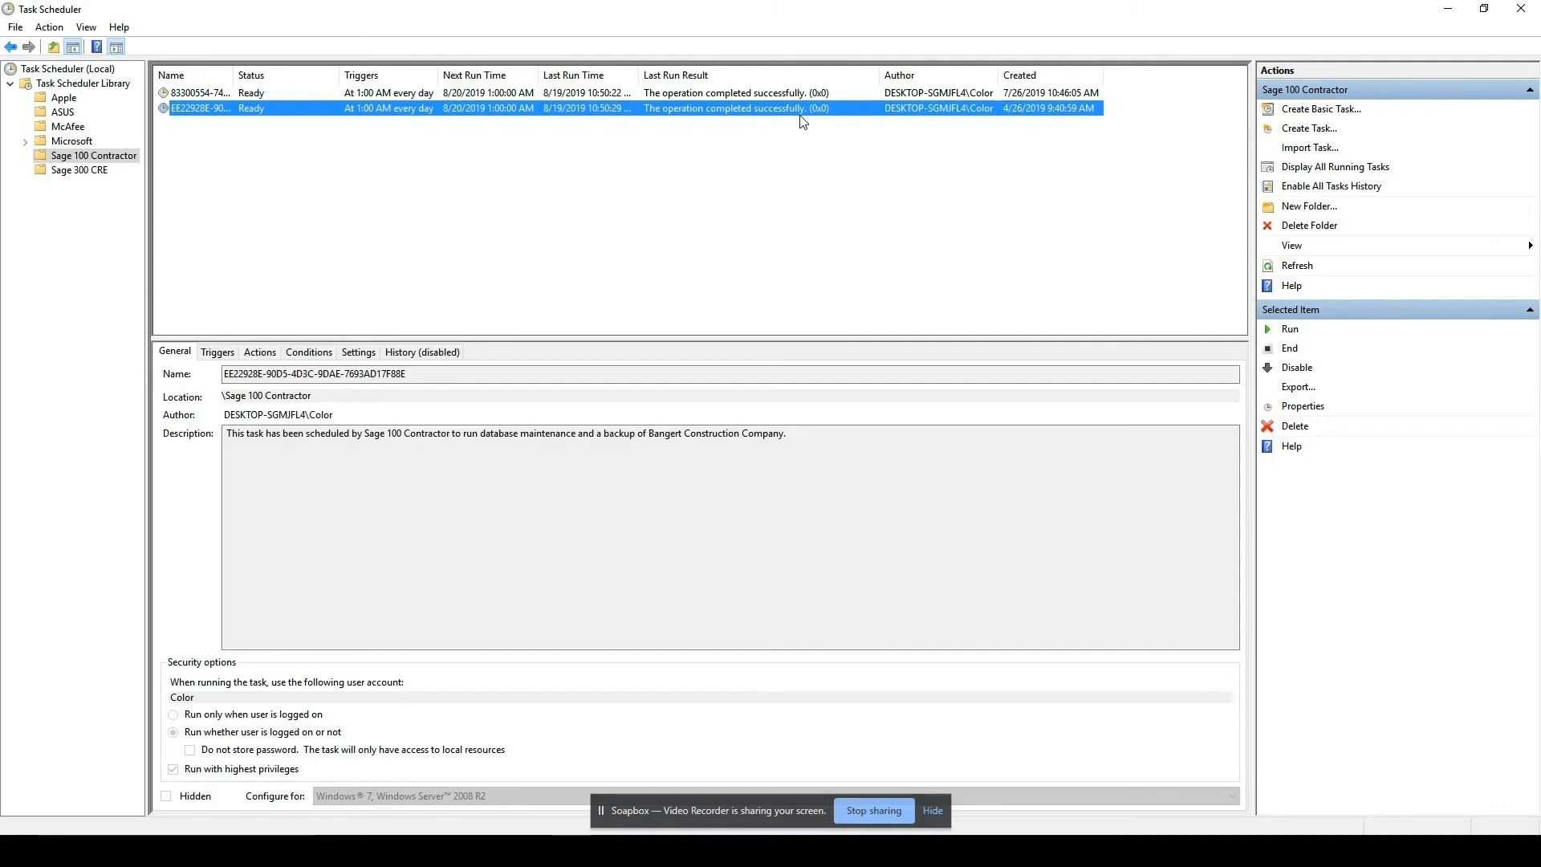
left_click(1511, 11)
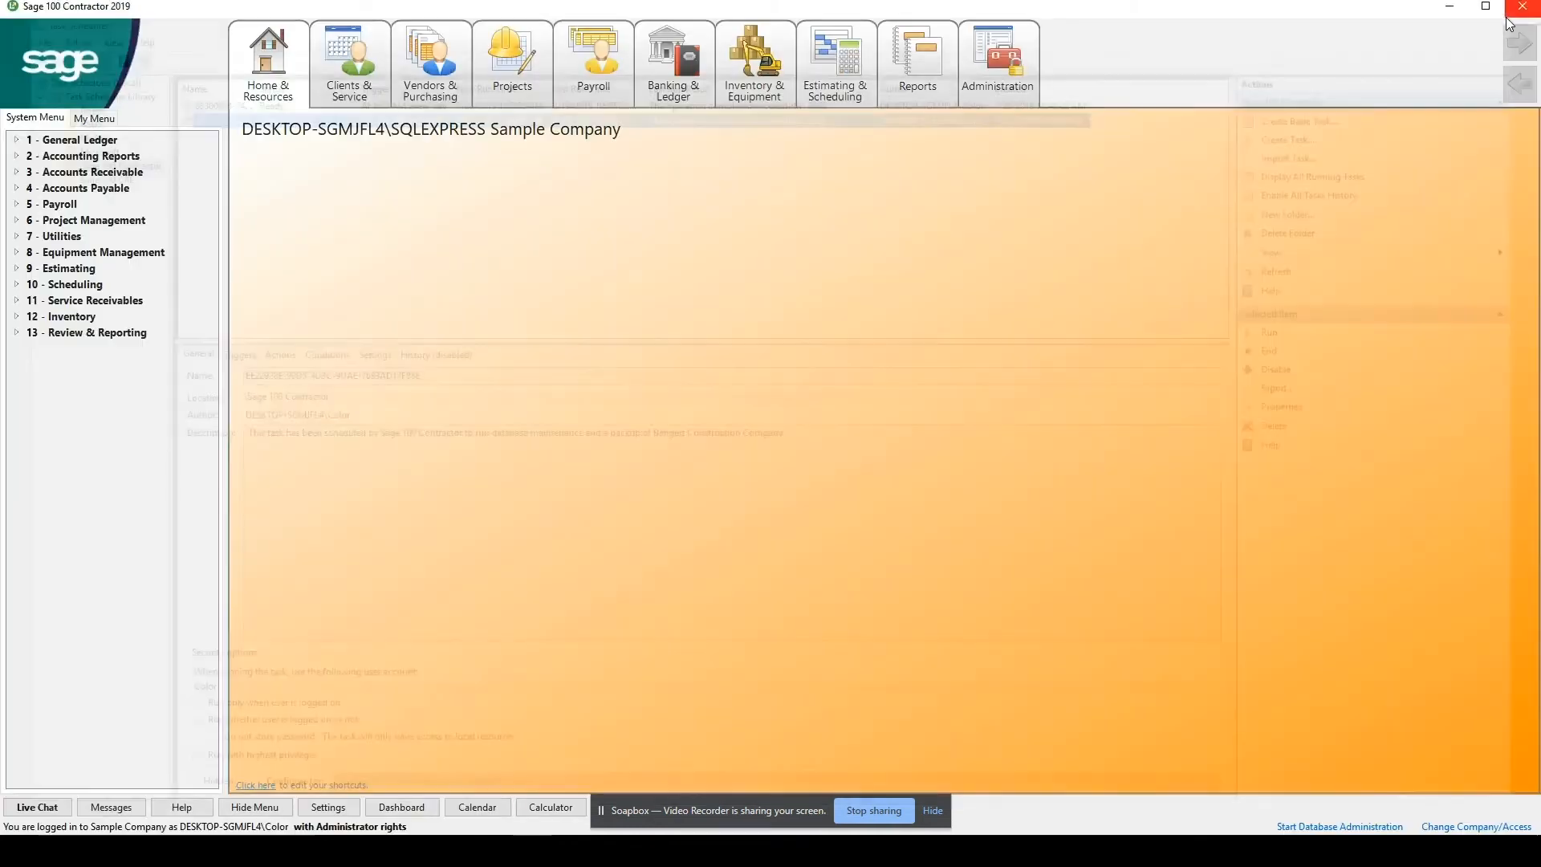